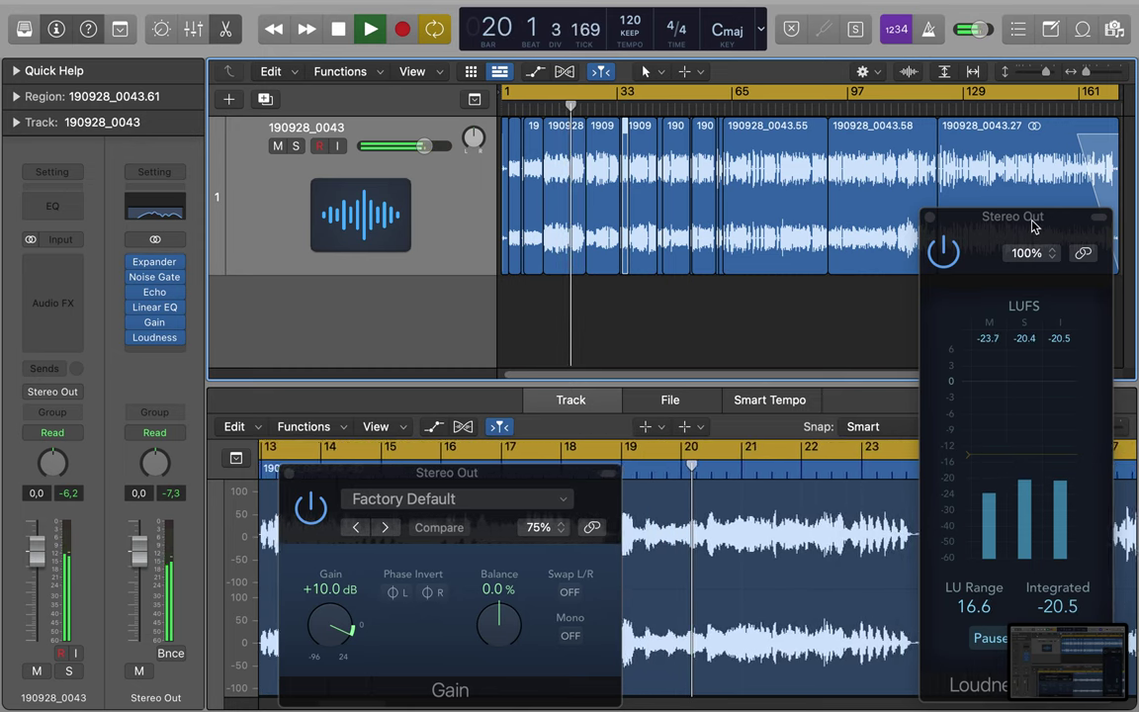
Step: Reposition the Loudness Meter window at the edge of the workspace and dismiss the screenshot preview
{"action": "mouse_move", "coordinate": [1033, 226]}
{"action": "left_mouse_down"}
{"action": "mouse_move", "coordinate": [986, 232]}
{"action": "mouse_move", "coordinate": [928, 193]}
{"action": "mouse_move", "coordinate": [918, 206]}
{"action": "mouse_move", "coordinate": [951, 168]}
{"action": "mouse_move", "coordinate": [1018, 211]}
{"action": "mouse_move", "coordinate": [1053, 207]}
{"action": "mouse_move", "coordinate": [1050, 220]}
{"action": "left_mouse_up"}
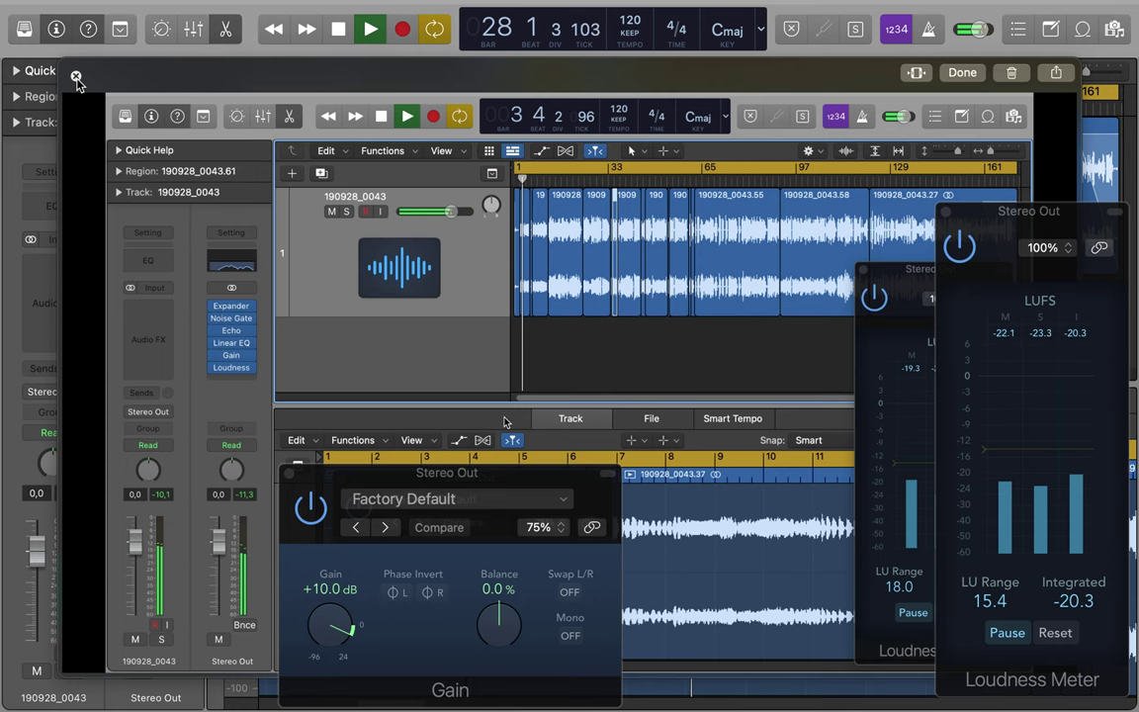
{"action": "left_click", "coordinate": [76, 76]}
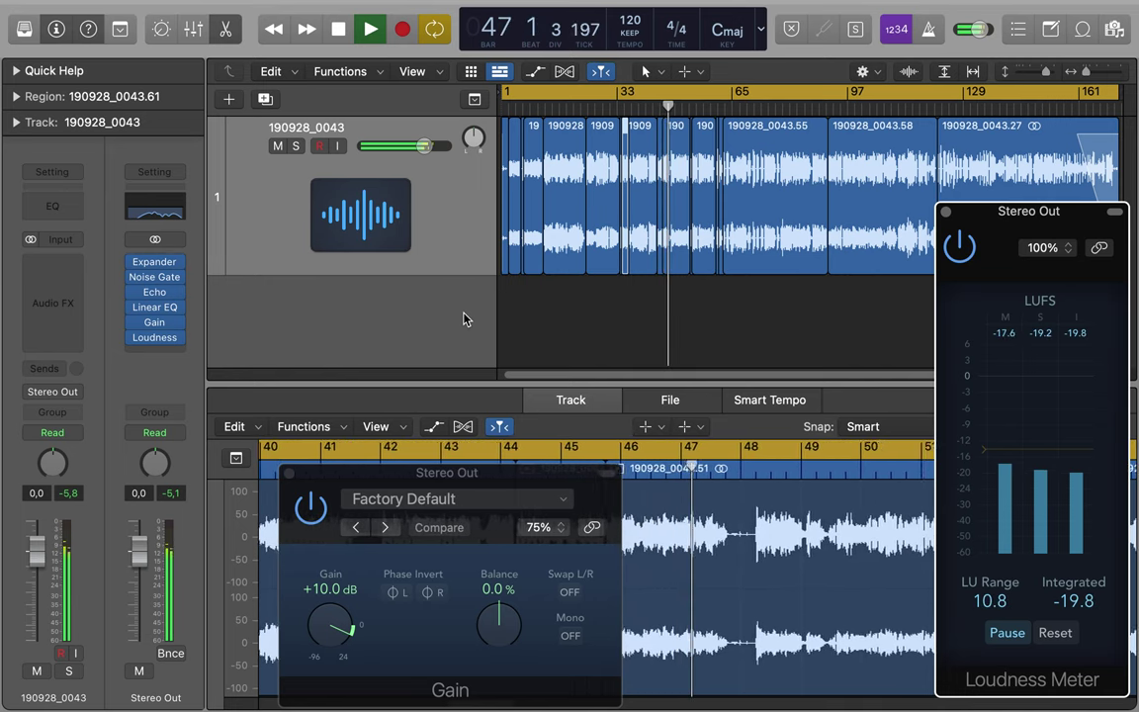
Step: Open the Expander on the Stereo Out channel to review its settings, and close its window
{"action": "mouse_move", "coordinate": [158, 265]}
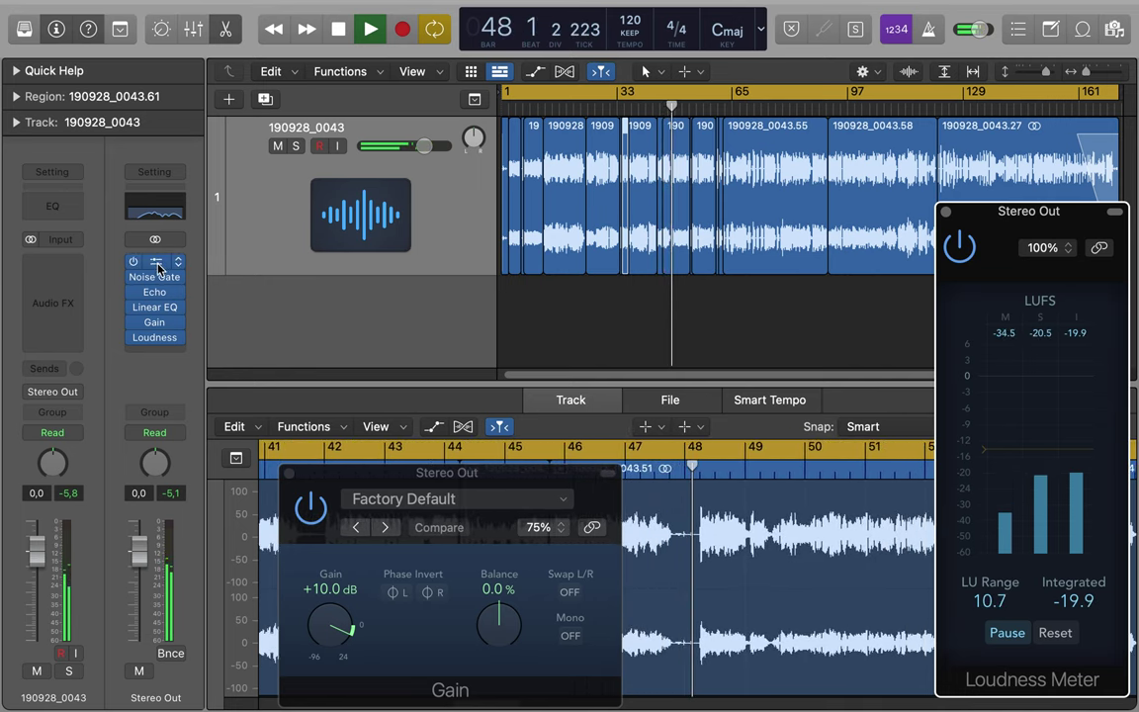
{"action": "left_click", "coordinate": [158, 264]}
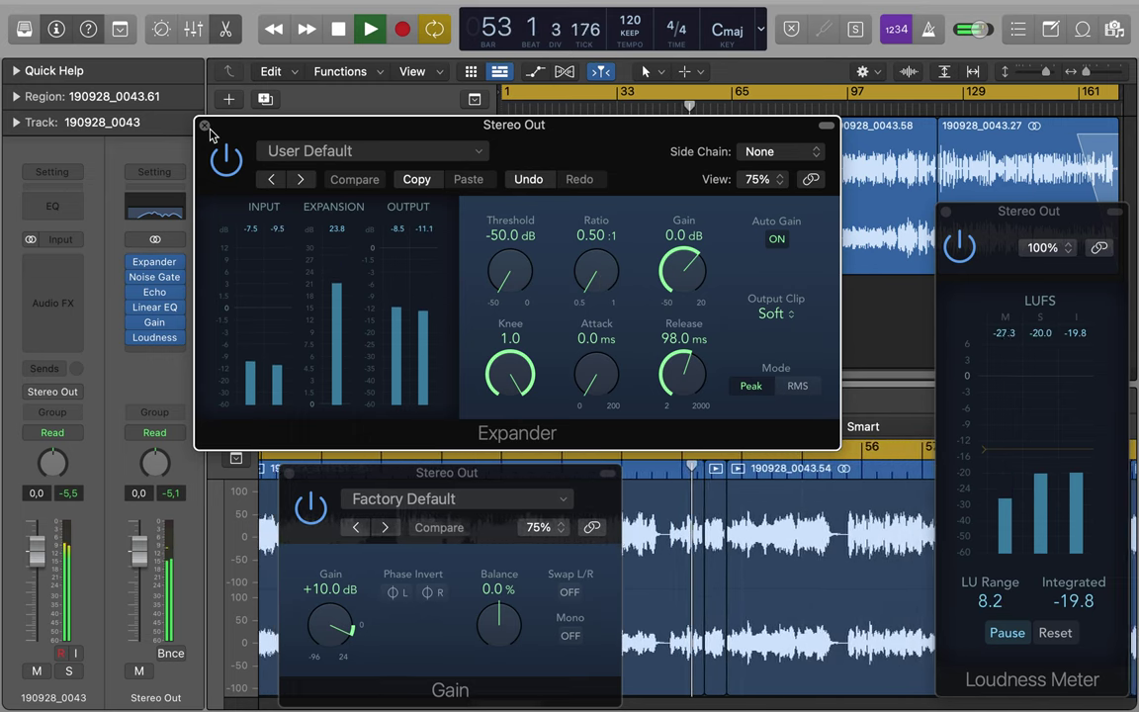
{"action": "left_click", "coordinate": [811, 179]}
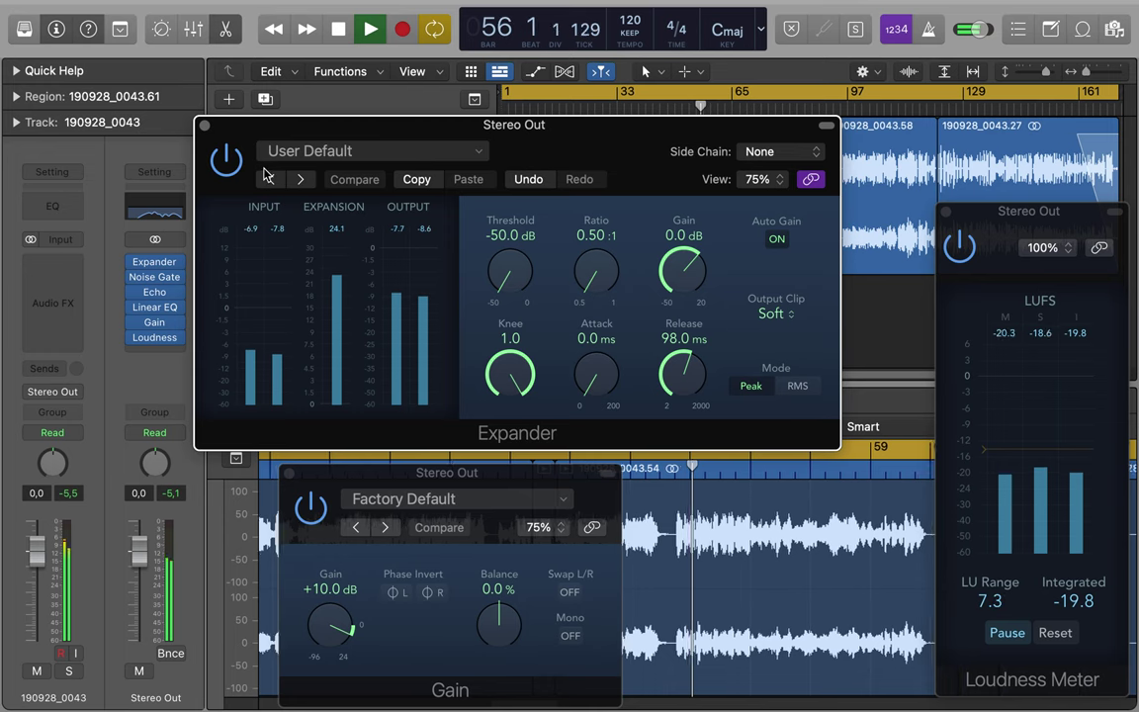
{"action": "left_click", "coordinate": [203, 124]}
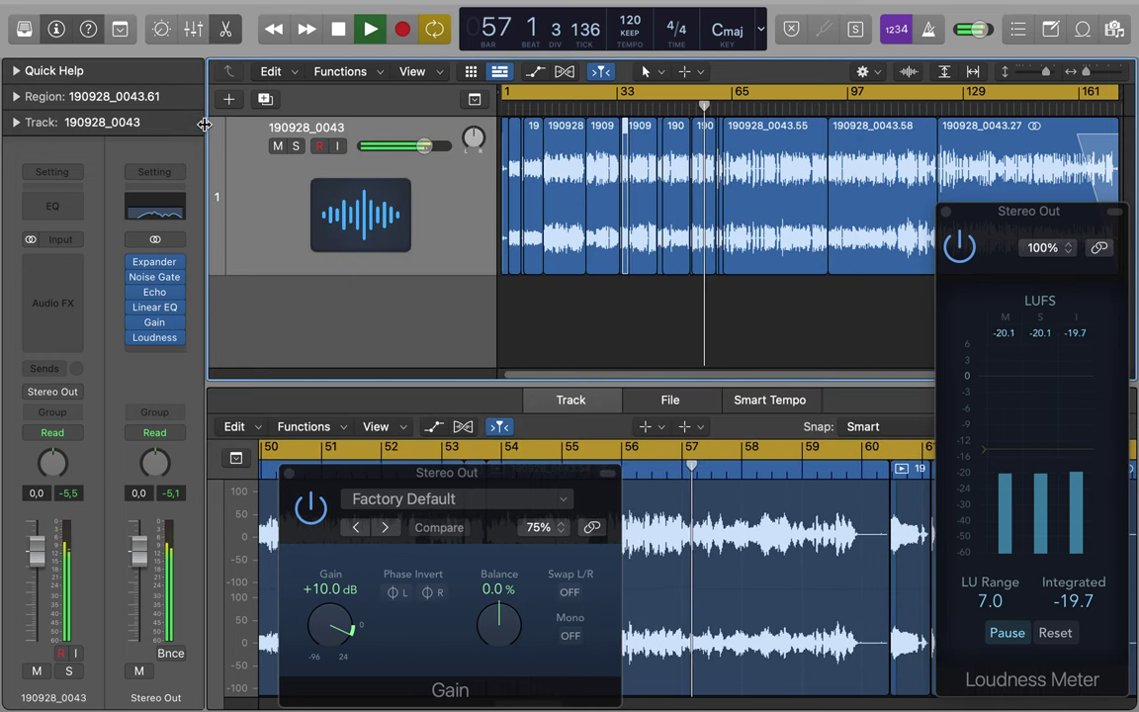
Step: Turn on window linking for the Gain plug-in and for the Loudness Meter
{"action": "left_click", "coordinate": [592, 527]}
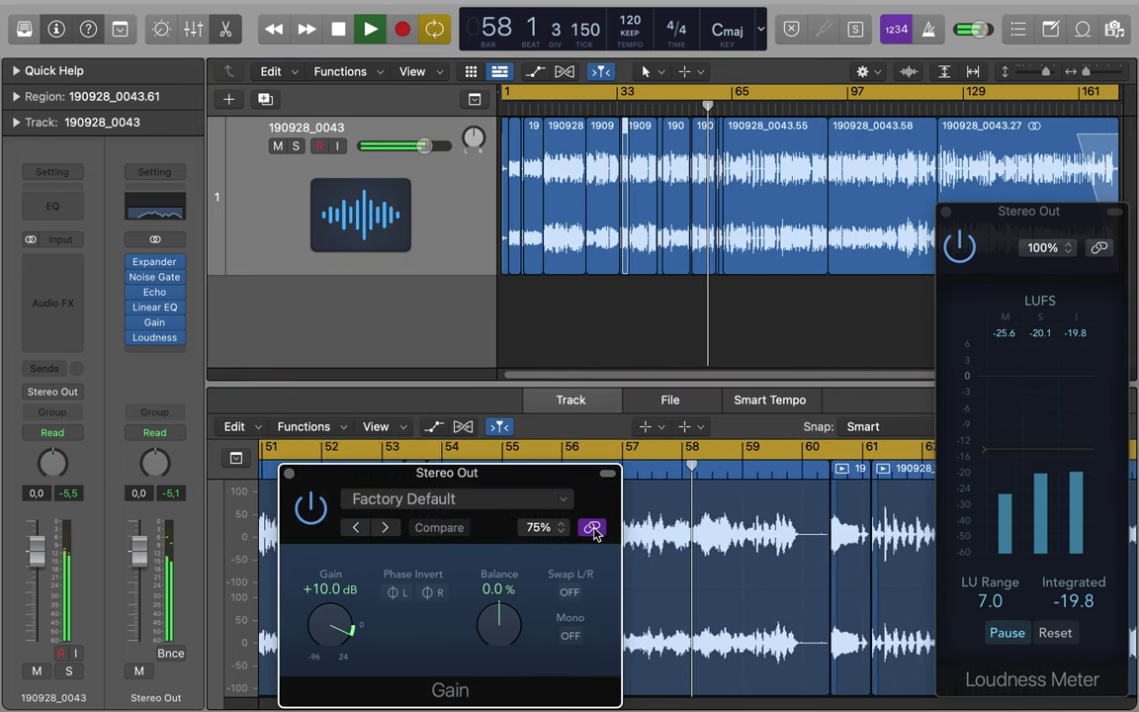
{"action": "left_click", "coordinate": [1102, 250]}
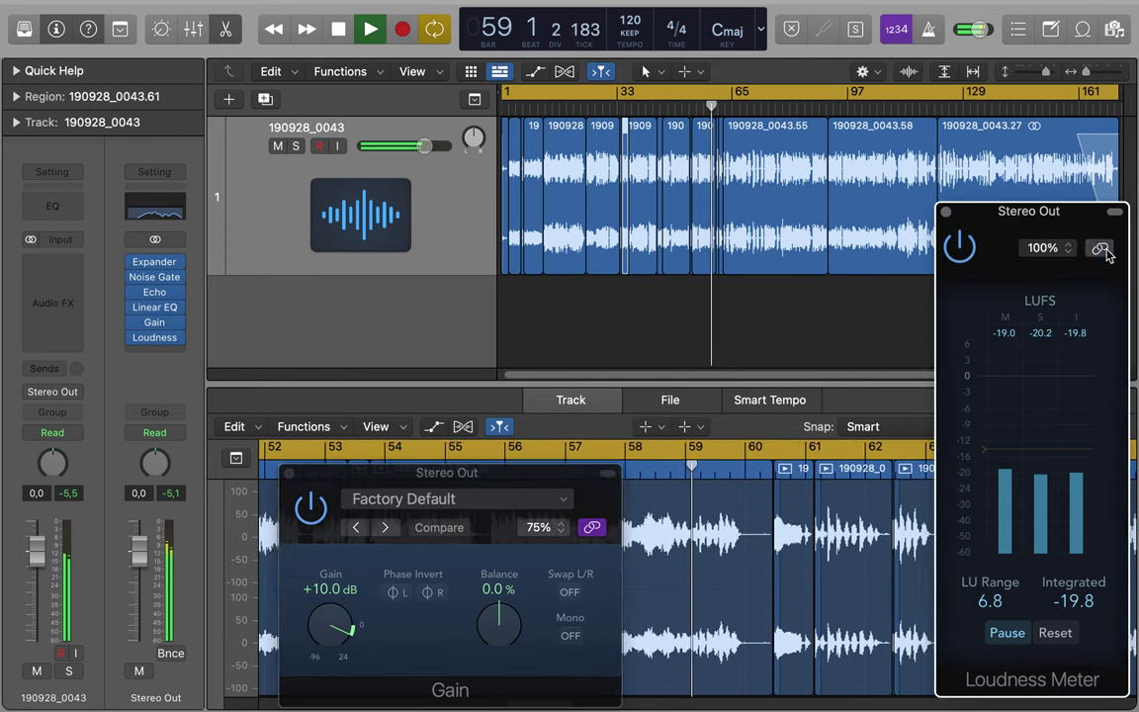
{"action": "left_click", "coordinate": [1102, 249]}
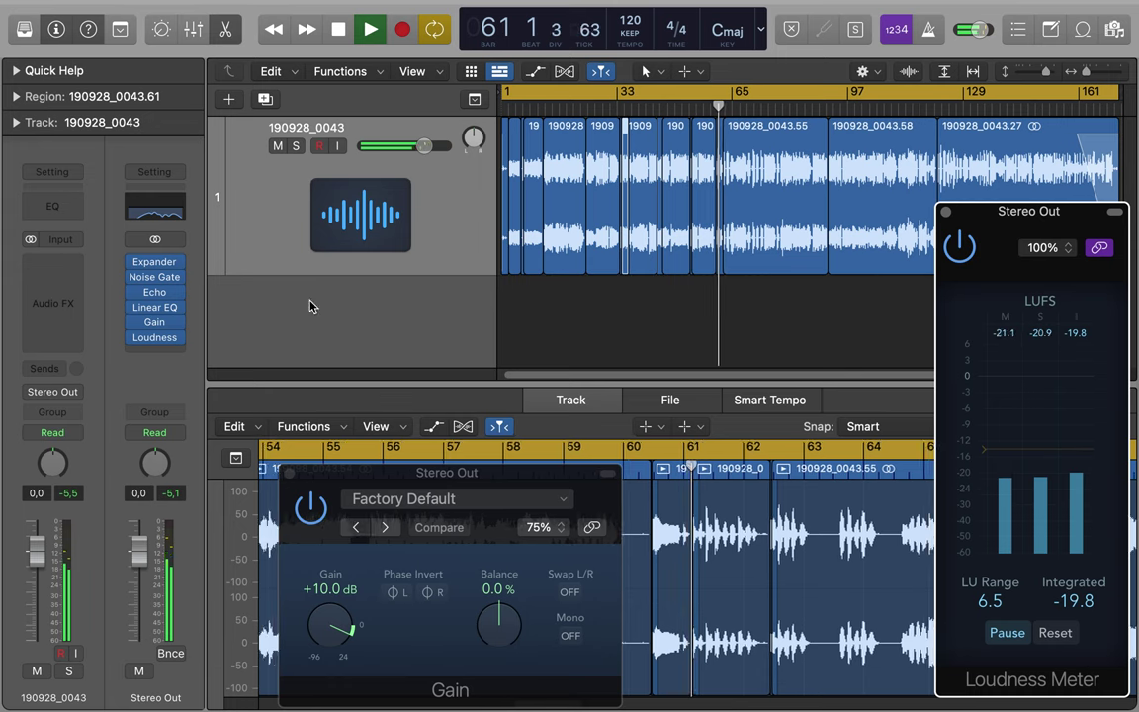
Step: Open the Noise Gate on the Stereo Out channel to review its full settings, and close its window
{"action": "left_click", "coordinate": [159, 280]}
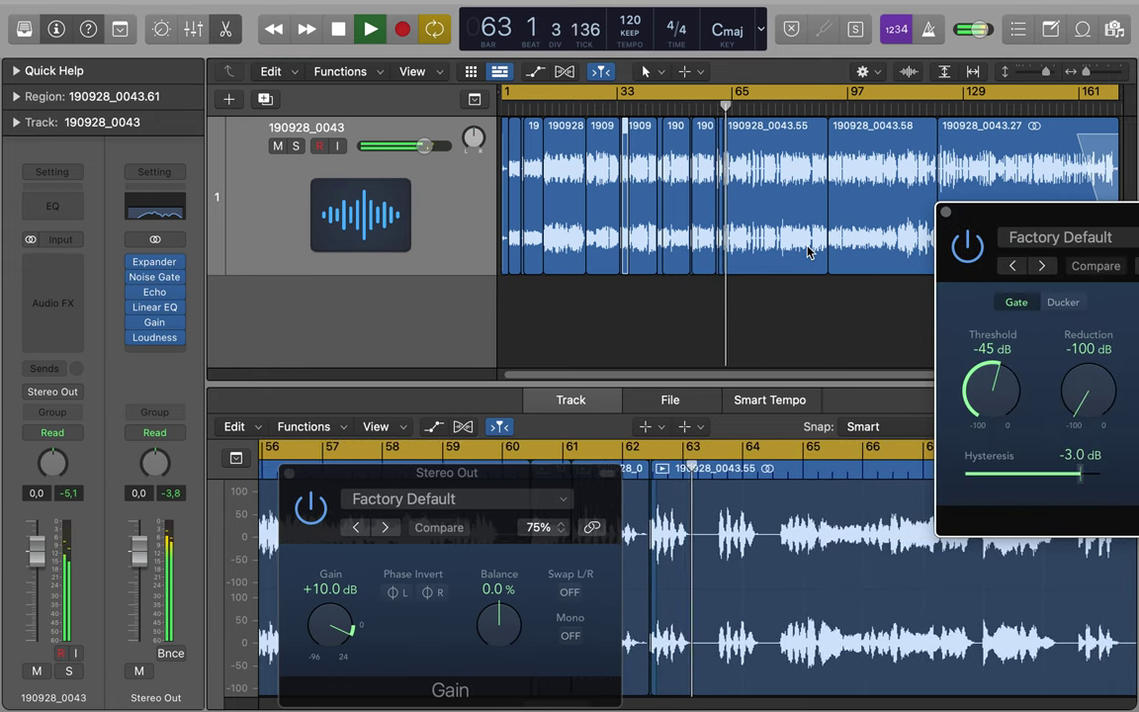
{"action": "left_click_drag", "start_coordinate": [1028, 223], "coordinate": [421, 210]}
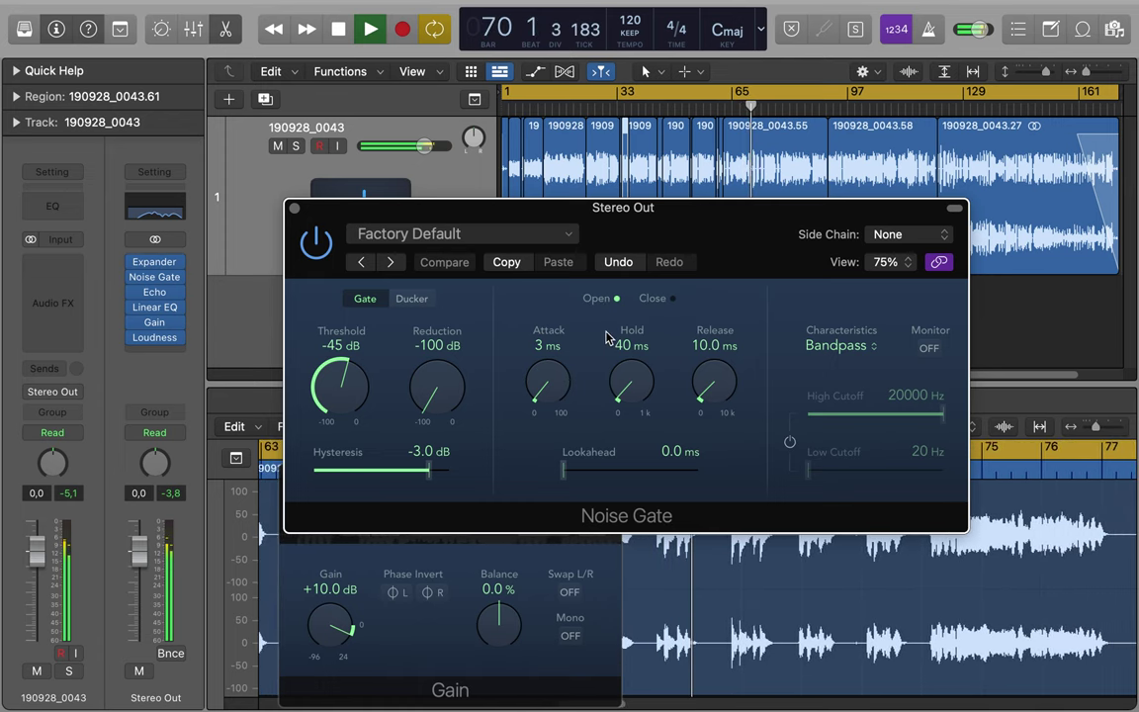
{"action": "left_click", "coordinate": [294, 210]}
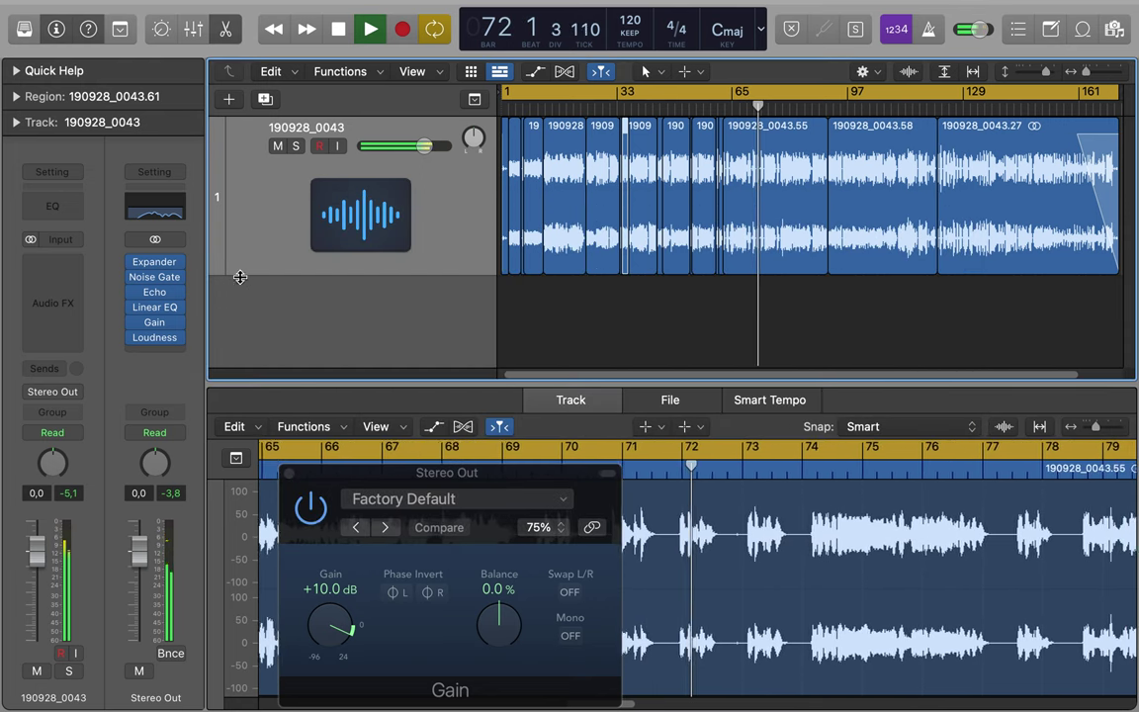
Step: Reopen the Loudness Meter clear of the Gain window and turn off its window linking
{"action": "left_click", "coordinate": [160, 338]}
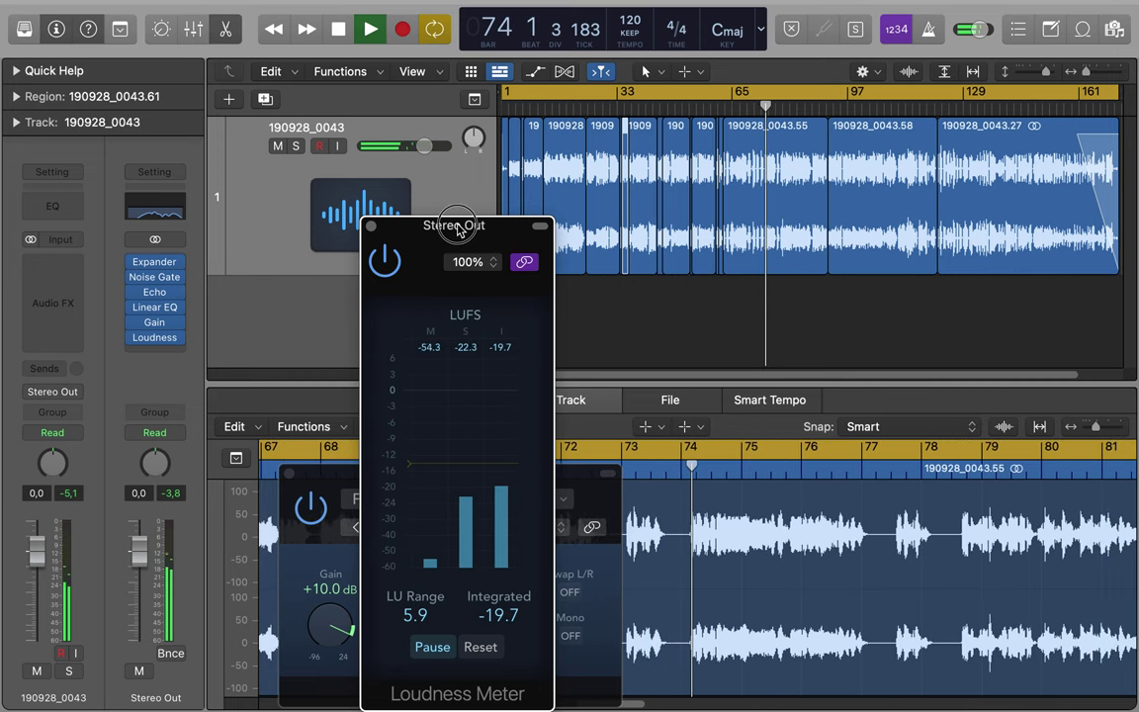
{"action": "left_click_drag", "start_coordinate": [456, 225], "coordinate": [1023, 209]}
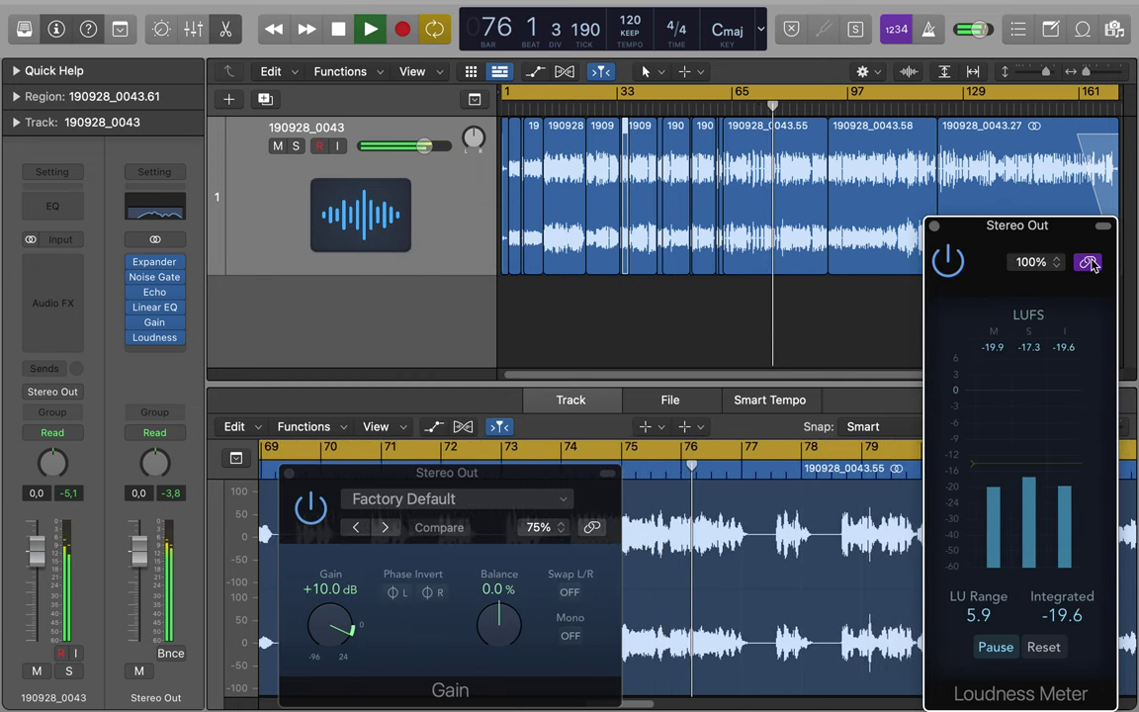
{"action": "left_click", "coordinate": [571, 319]}
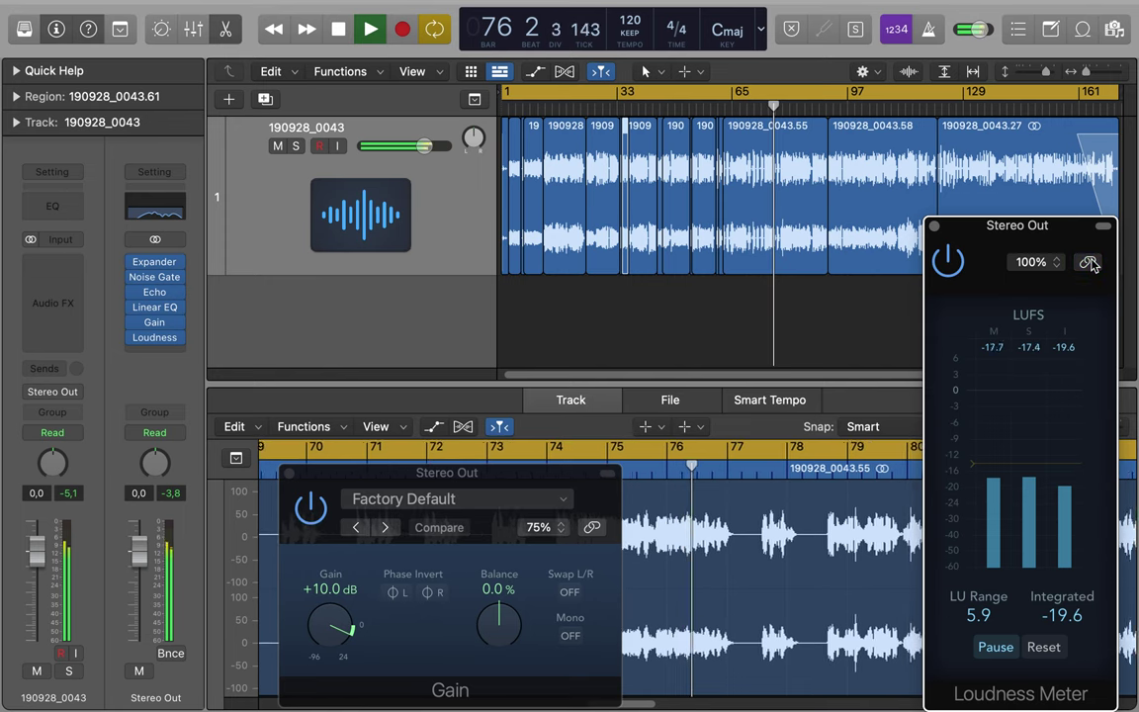
Step: Open the Echo plug-in on the Stereo Out channel to review its settings, and close its window
{"action": "left_click", "coordinate": [158, 297]}
{"action": "left_click", "coordinate": [159, 297]}
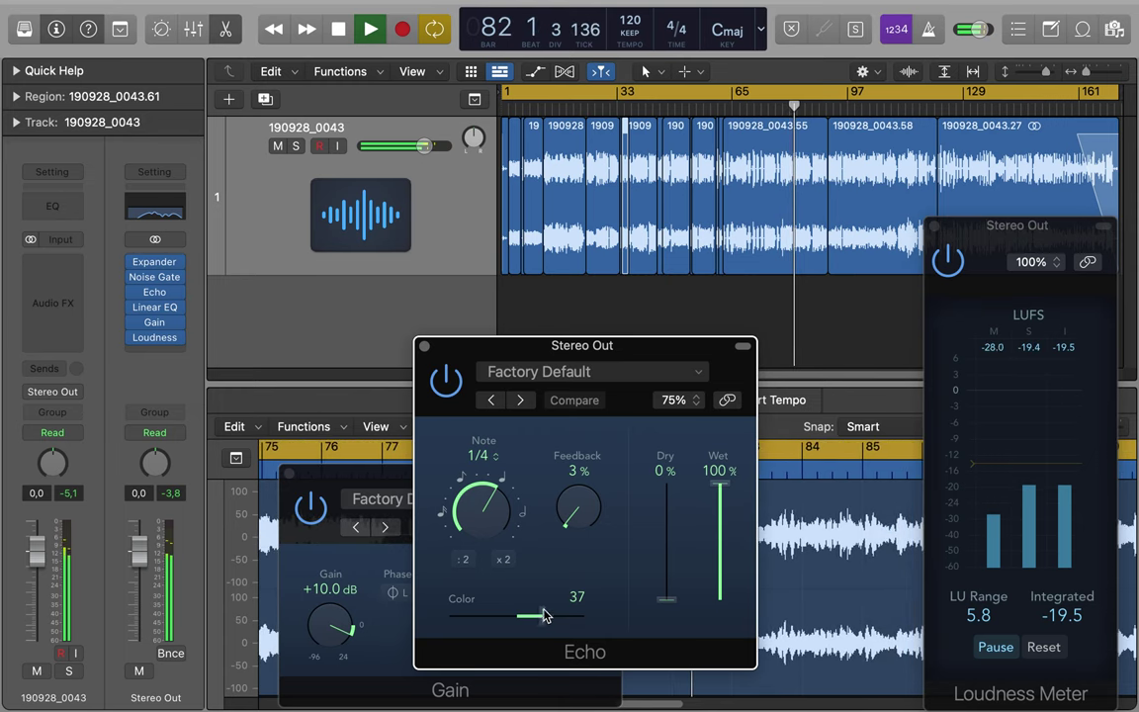
{"action": "left_click", "coordinate": [425, 348]}
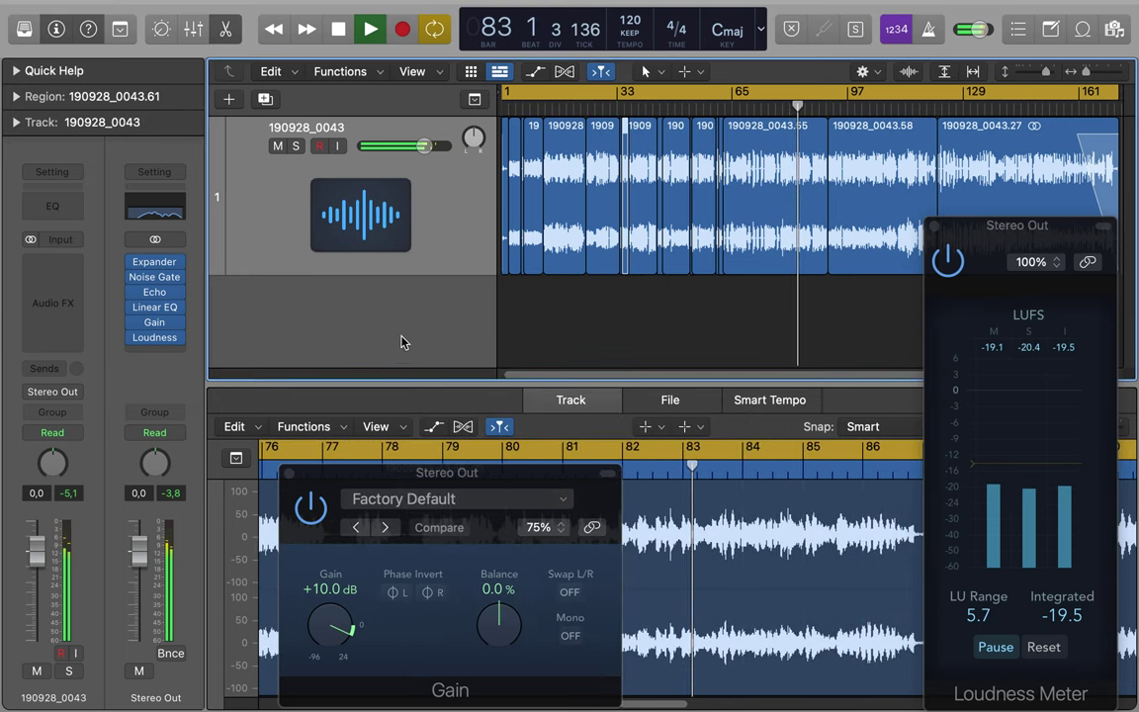
Step: Examine the Linear Phase EQ bands on Stereo Out with Quick Help, and bring the Gain plug-in forward
{"action": "left_click", "coordinate": [158, 312]}
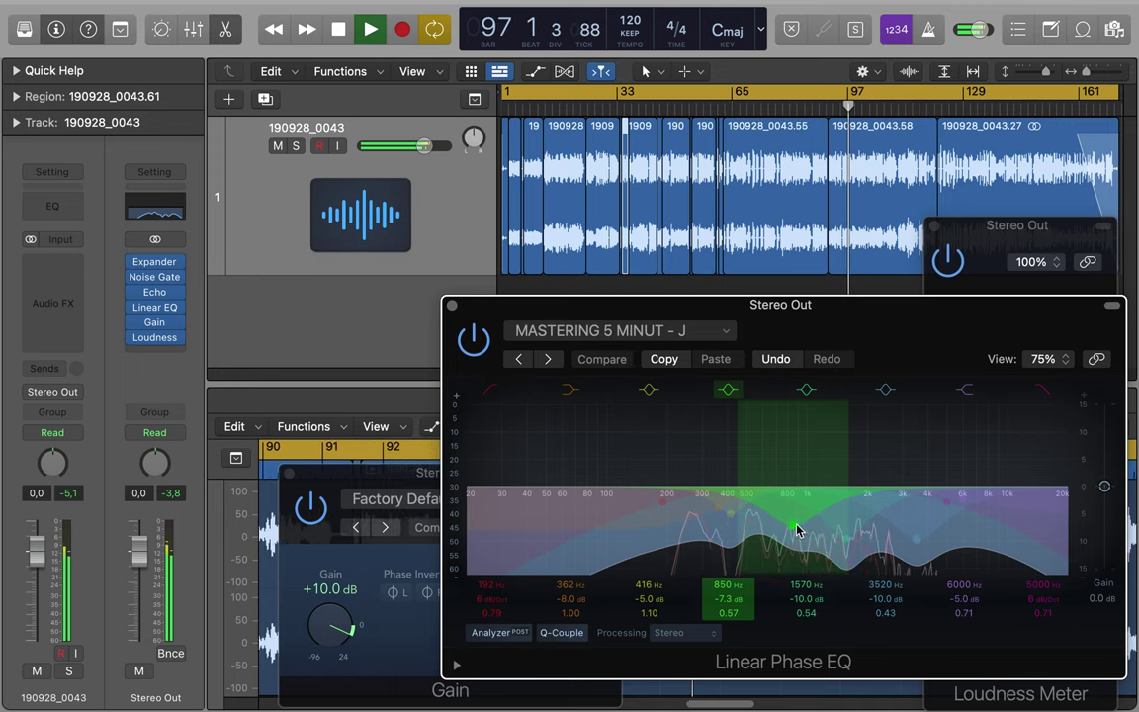
{"action": "left_click", "coordinate": [18, 72]}
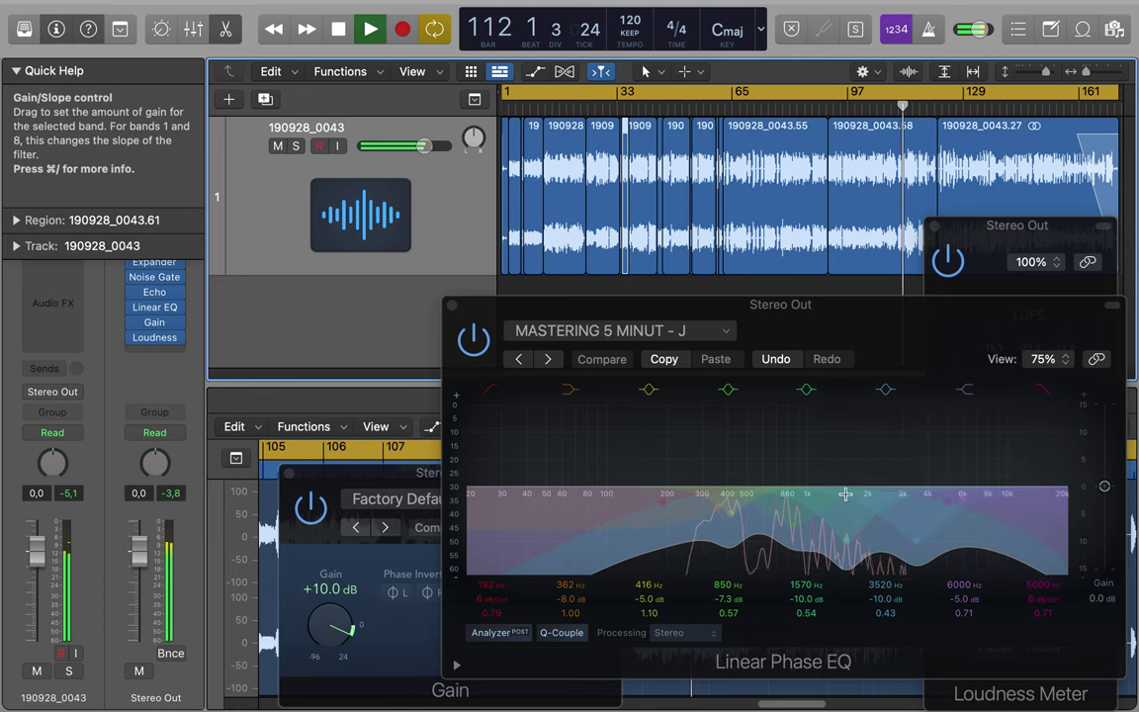
{"action": "left_click", "coordinate": [452, 307]}
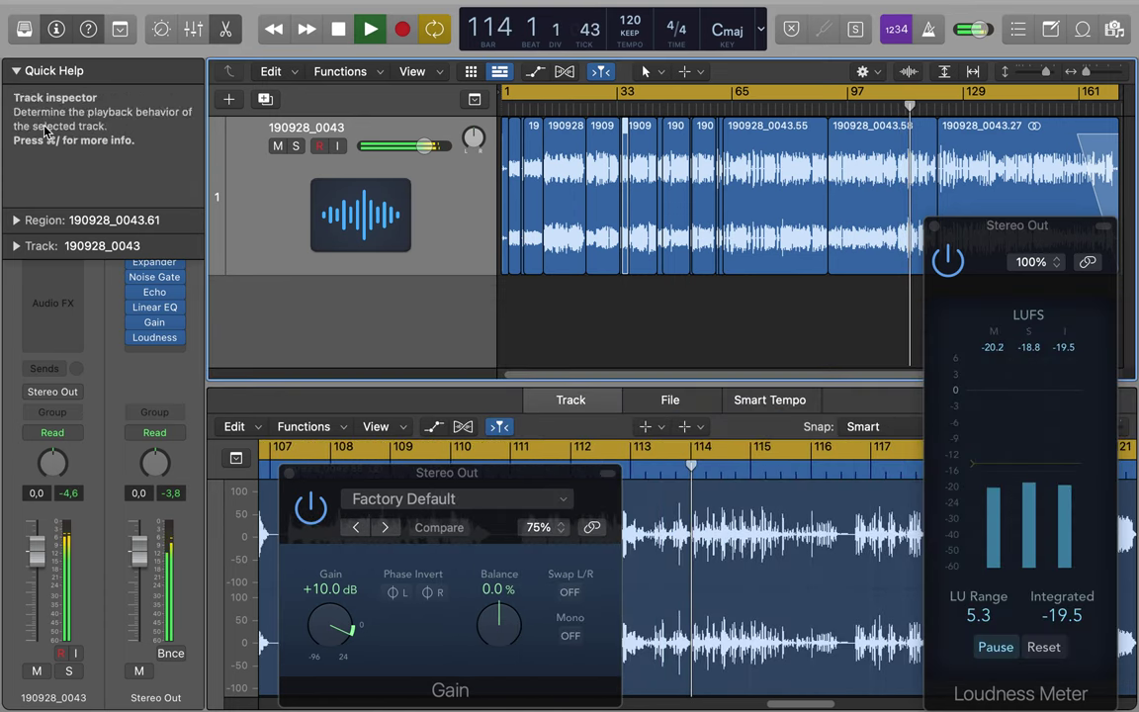
{"action": "left_click", "coordinate": [16, 72]}
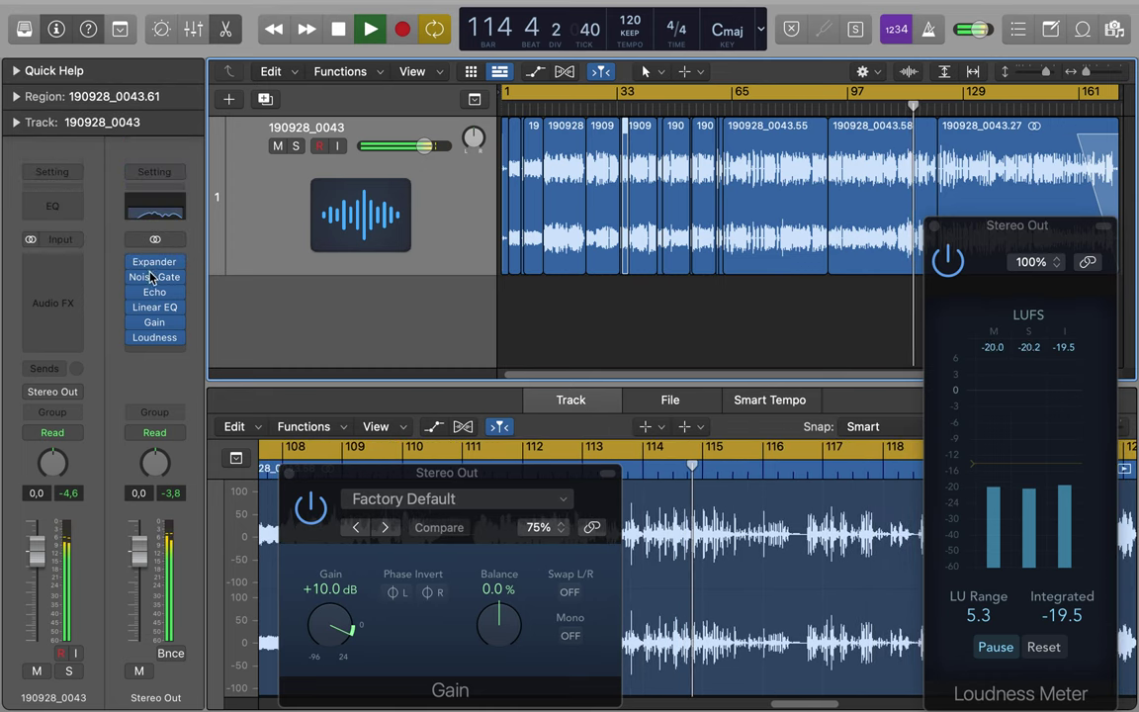
{"action": "left_click", "coordinate": [161, 327]}
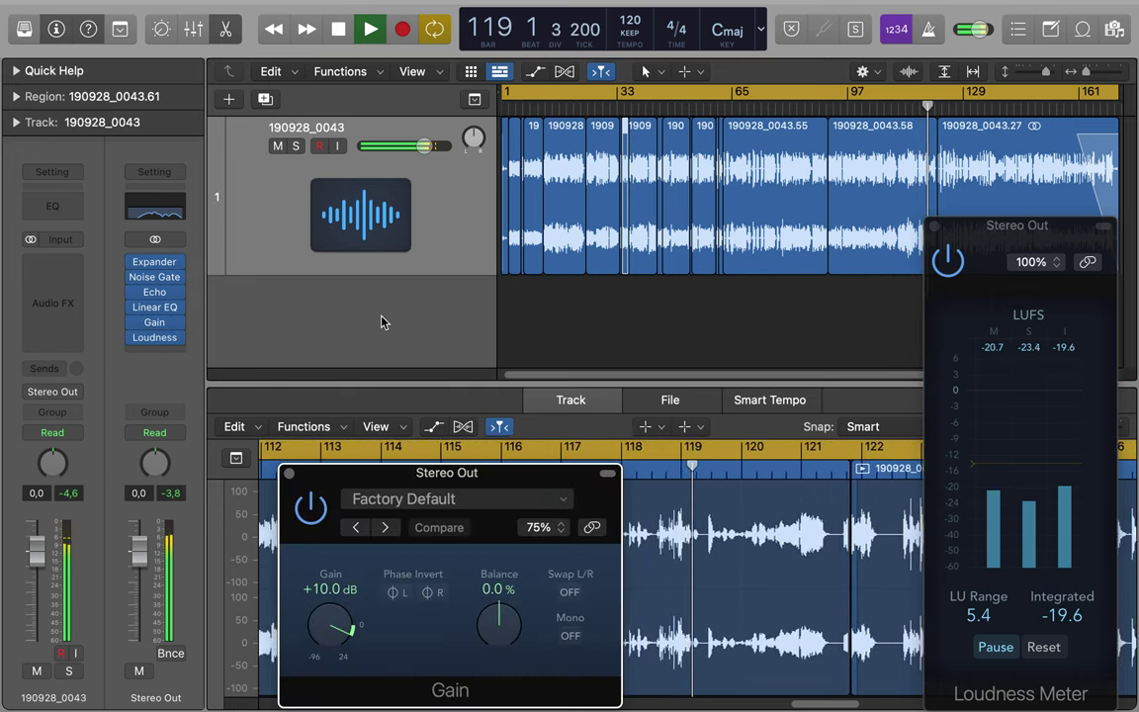
Step: Insert a stereo MultiMeter after the Loudness Meter on the Stereo Out channel, and close its window after viewing the analyzer
{"action": "left_click", "coordinate": [182, 352]}
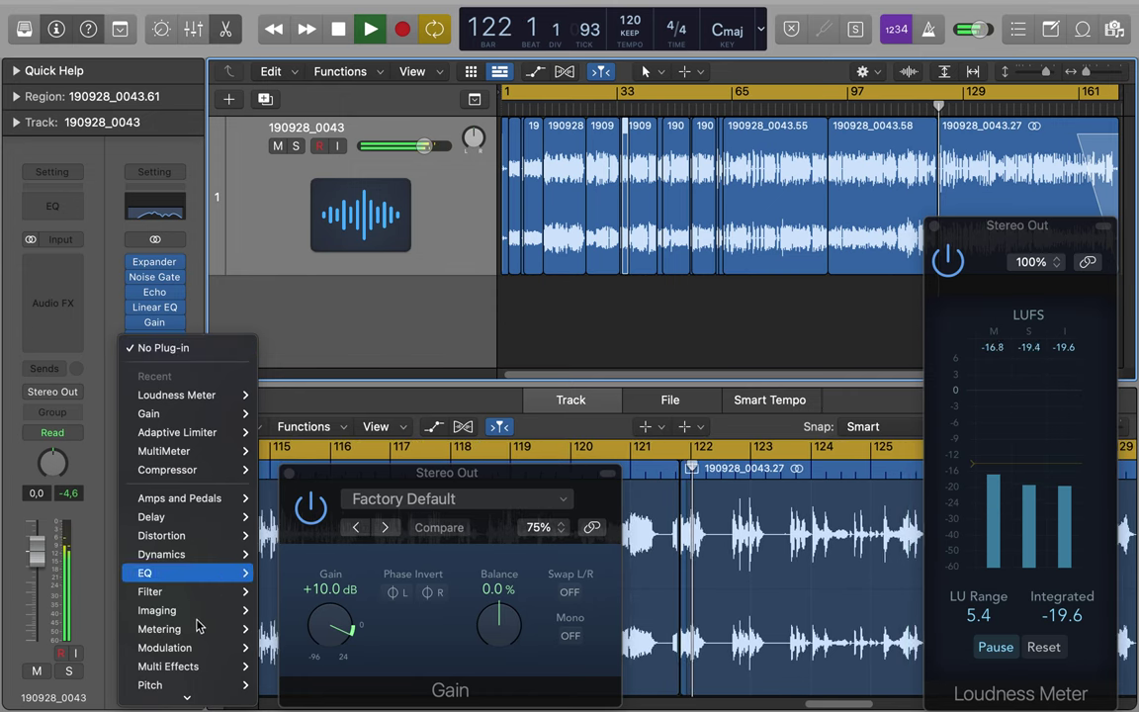
{"action": "mouse_move", "coordinate": [206, 627]}
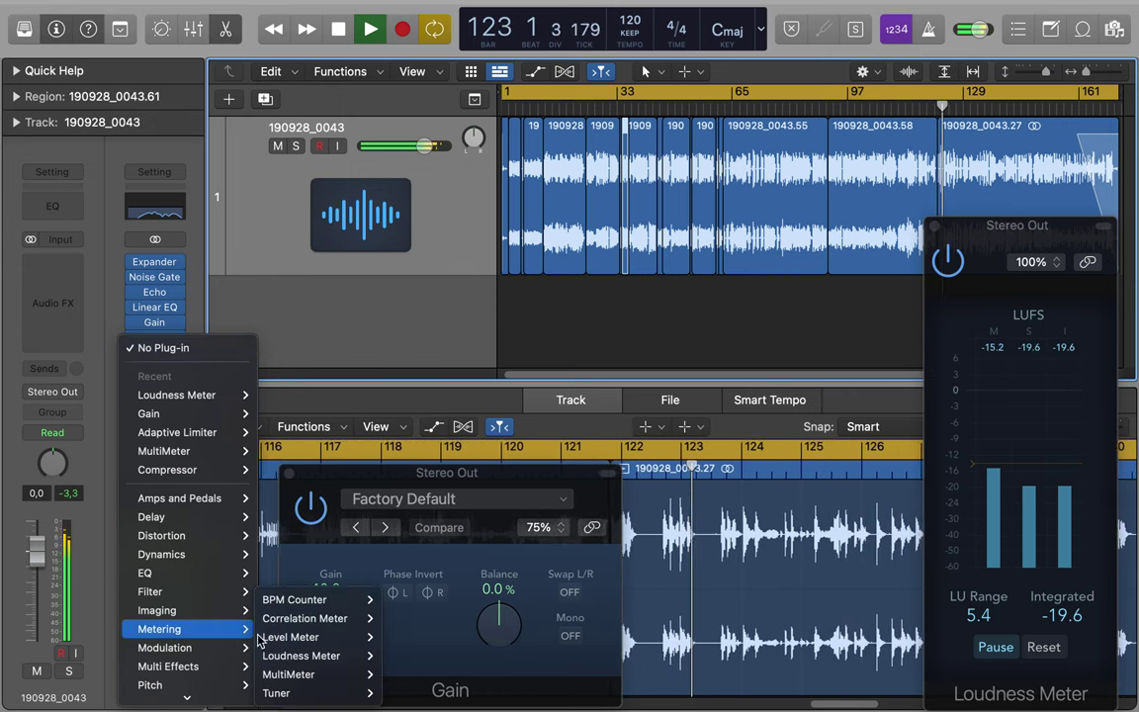
{"action": "mouse_move", "coordinate": [336, 654]}
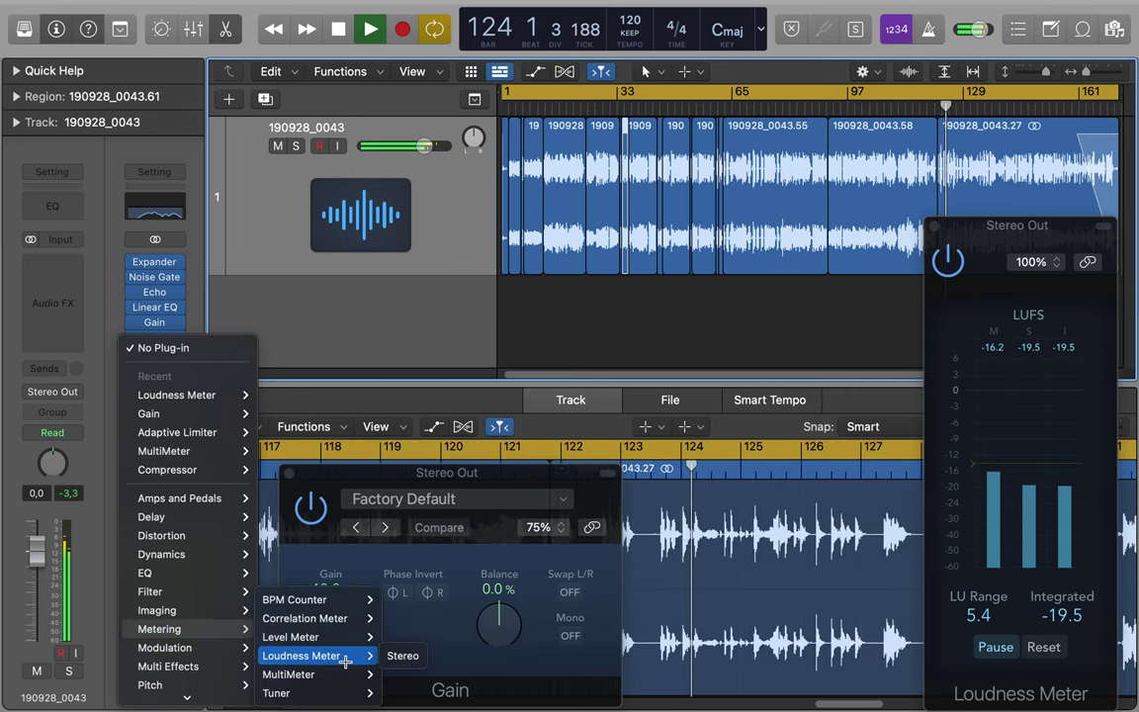
{"action": "mouse_move", "coordinate": [354, 674]}
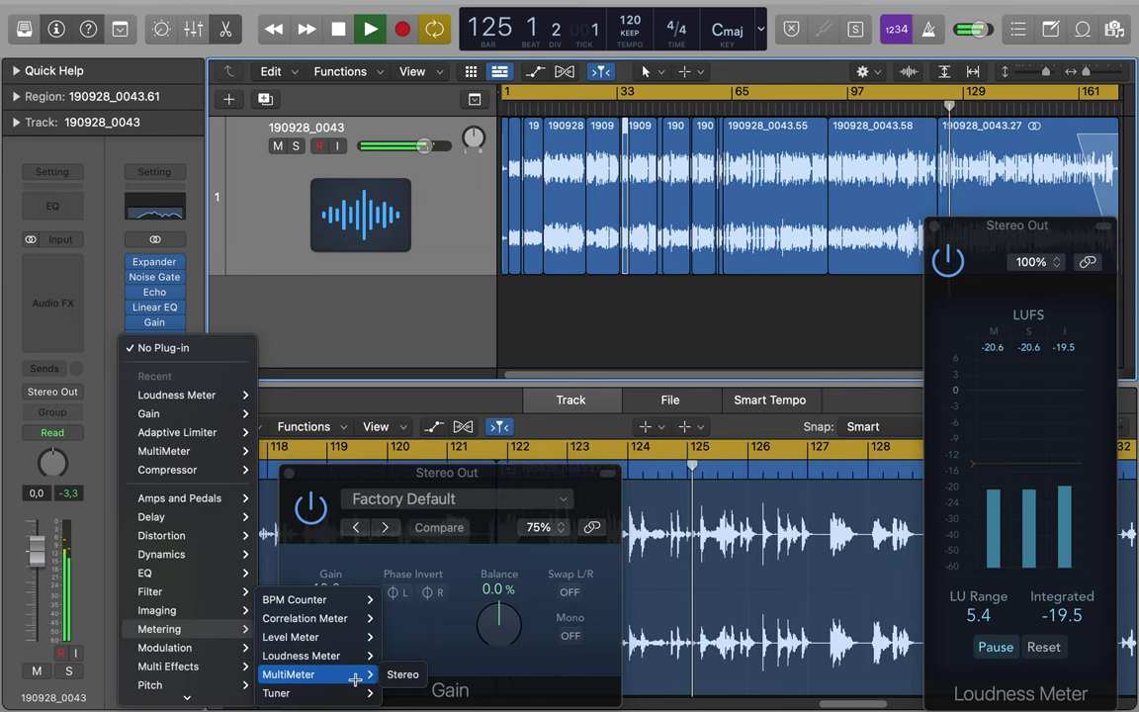
{"action": "left_click", "coordinate": [403, 674]}
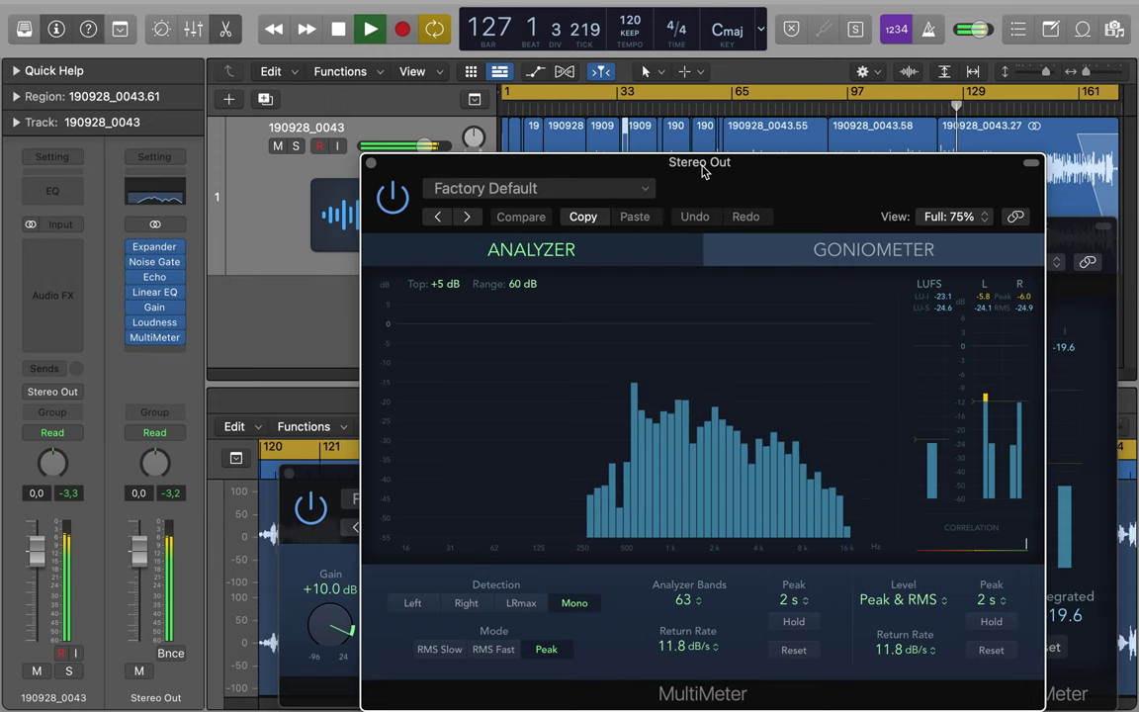
{"action": "left_click_drag", "start_coordinate": [703, 173], "coordinate": [552, 153]}
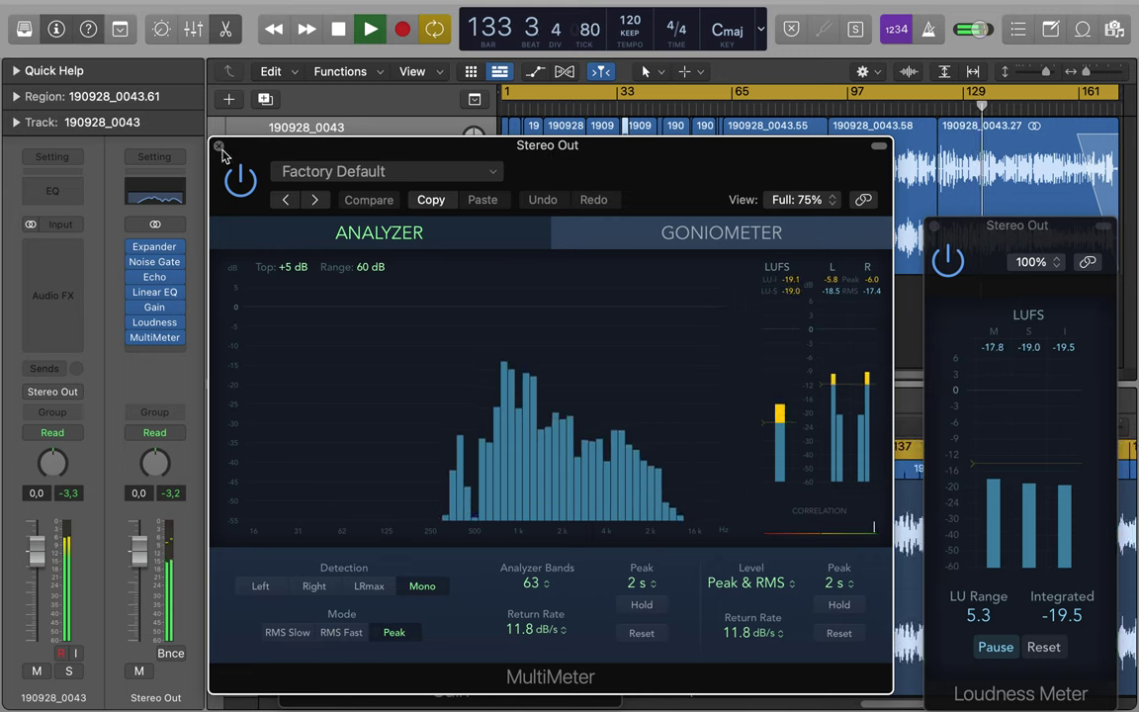
{"action": "left_click", "coordinate": [220, 147]}
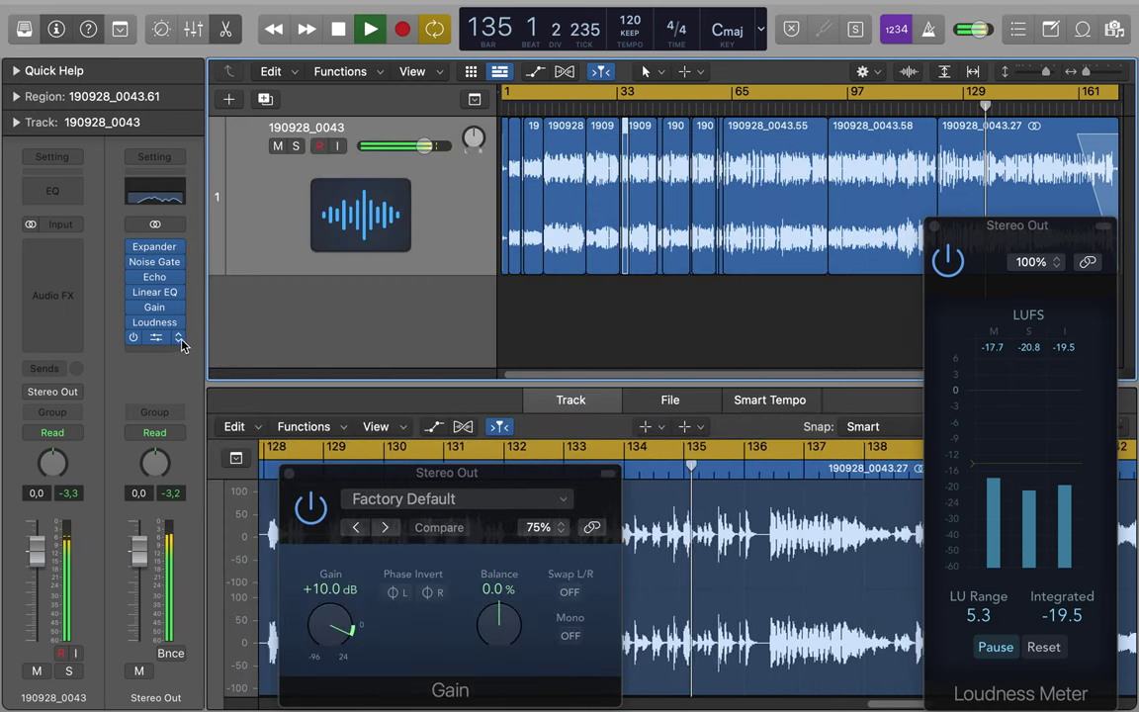
Step: Replace the MultiMeter on the Stereo Out channel with a stereo Level Meter, and close its window after checking the levels
{"action": "left_click", "coordinate": [180, 340]}
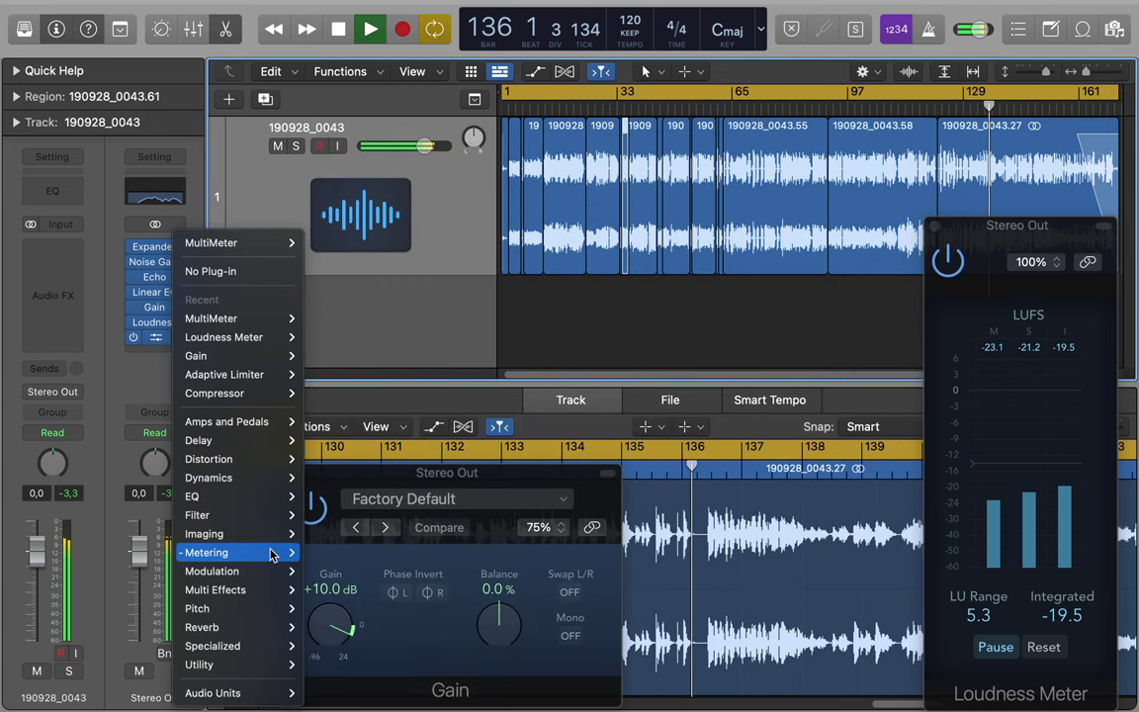
{"action": "mouse_move", "coordinate": [279, 562]}
{"action": "mouse_move", "coordinate": [366, 596]}
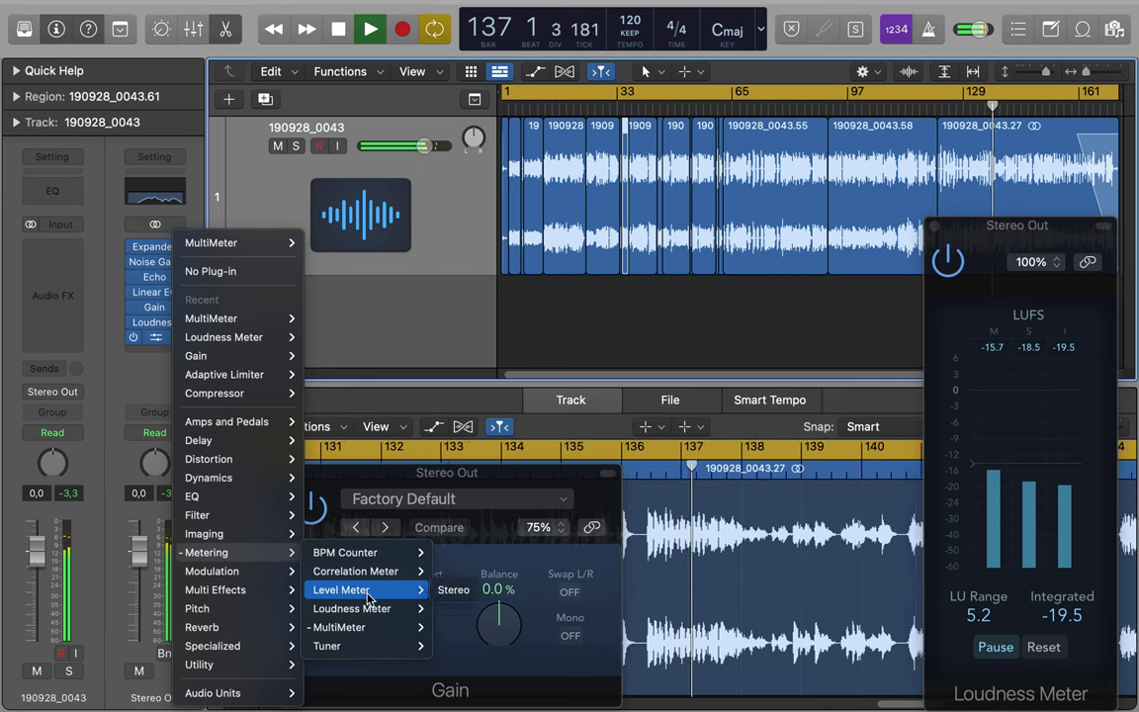
{"action": "left_click", "coordinate": [457, 591]}
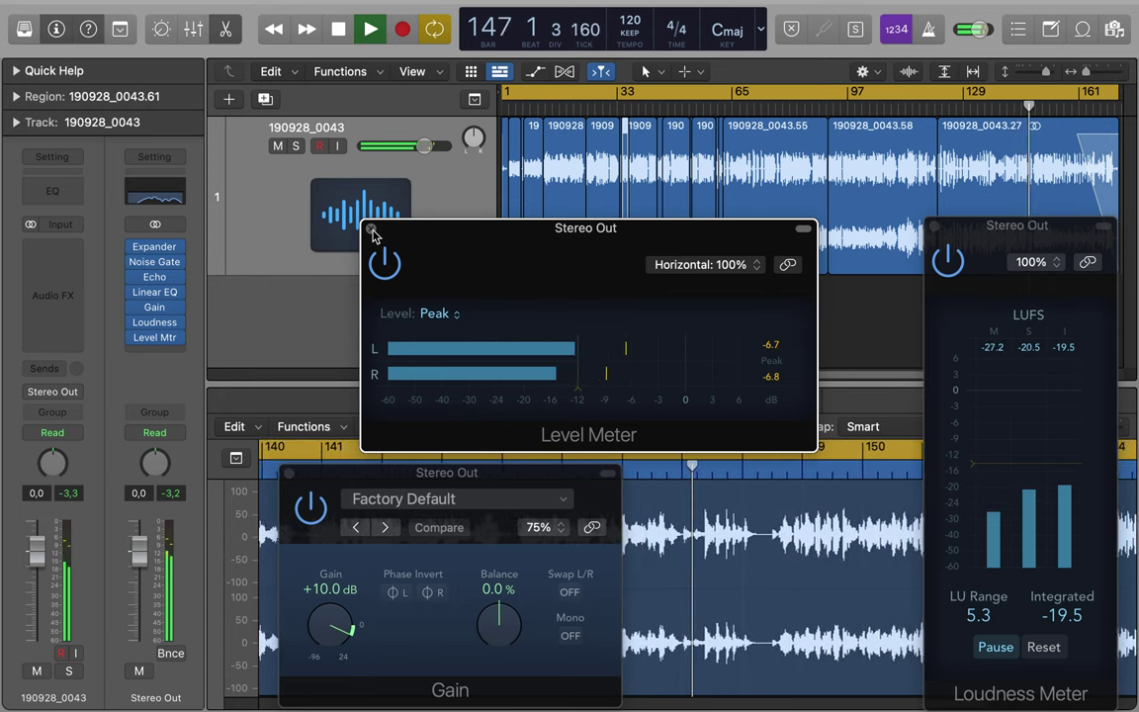
{"action": "left_click", "coordinate": [370, 229]}
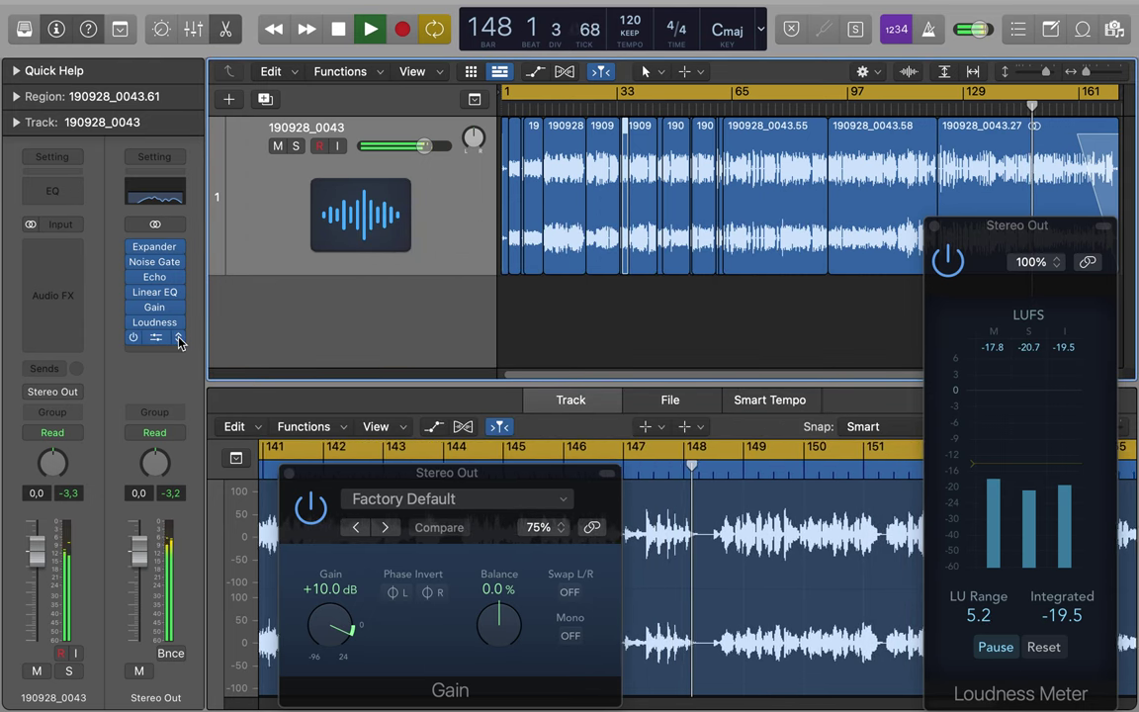
Step: Replace the Level Meter on the Stereo Out channel with the BPM Counter
{"action": "left_click", "coordinate": [179, 339]}
{"action": "mouse_move", "coordinate": [266, 554]}
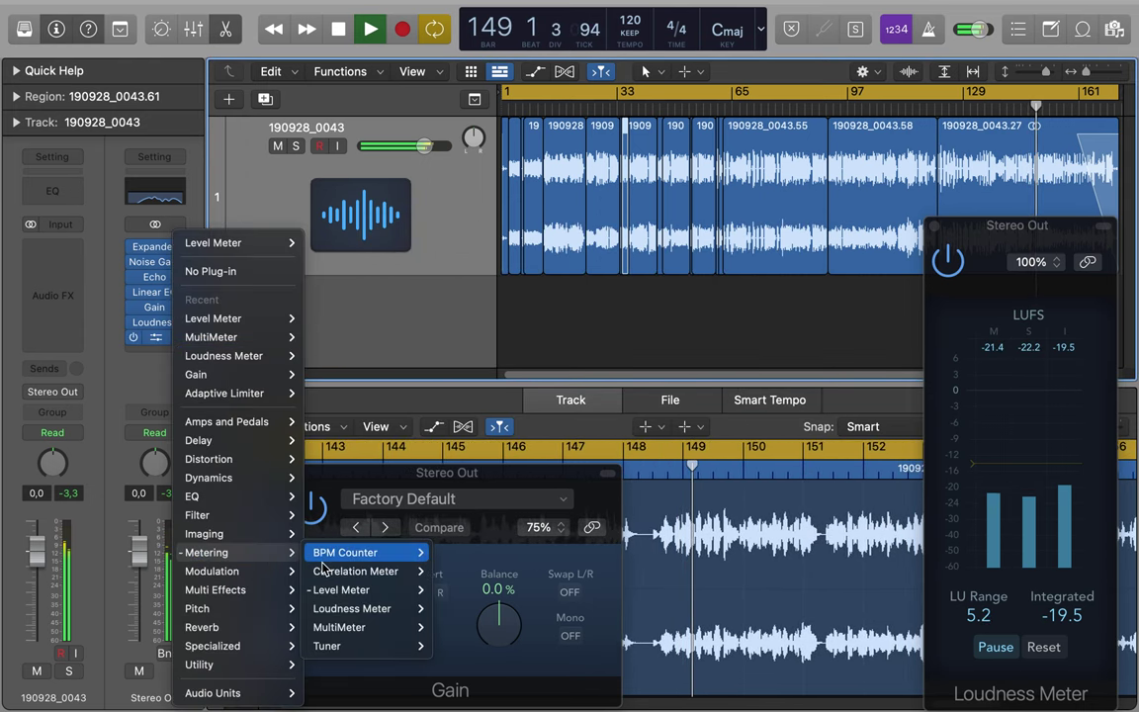
{"action": "mouse_move", "coordinate": [372, 561]}
{"action": "left_click", "coordinate": [453, 552]}
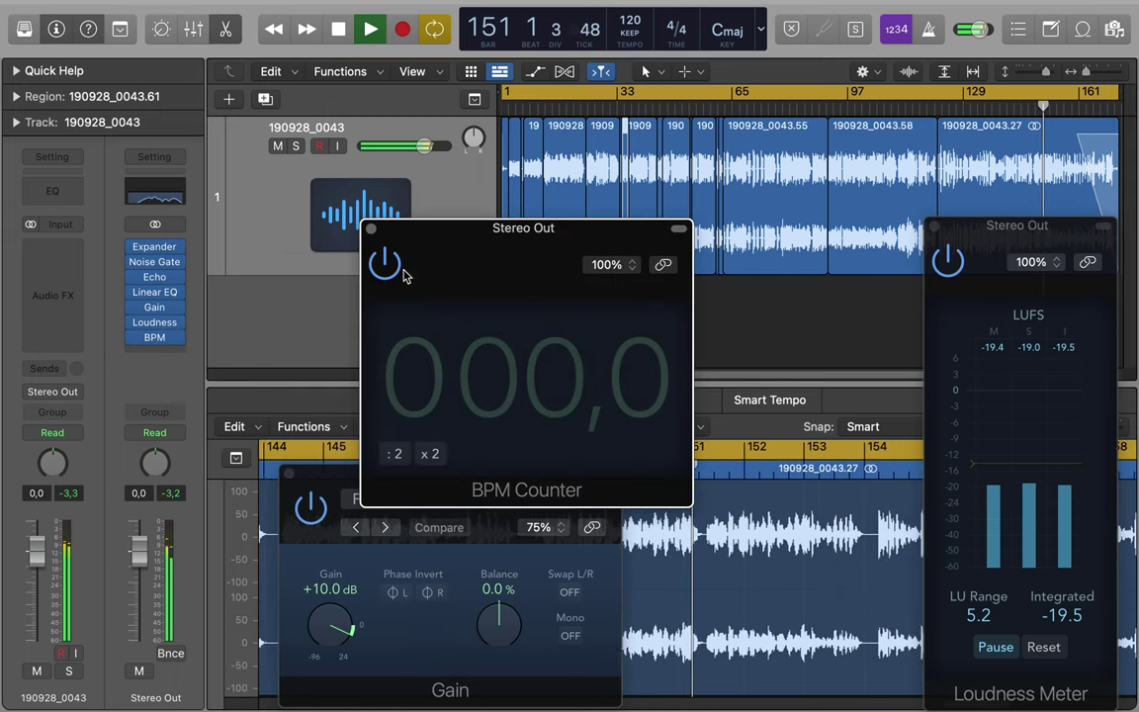
Step: Close the BPM Counter window and replace that plug-in on the Stereo Out channel with a stereo Correlation Meter
{"action": "left_click", "coordinate": [372, 230]}
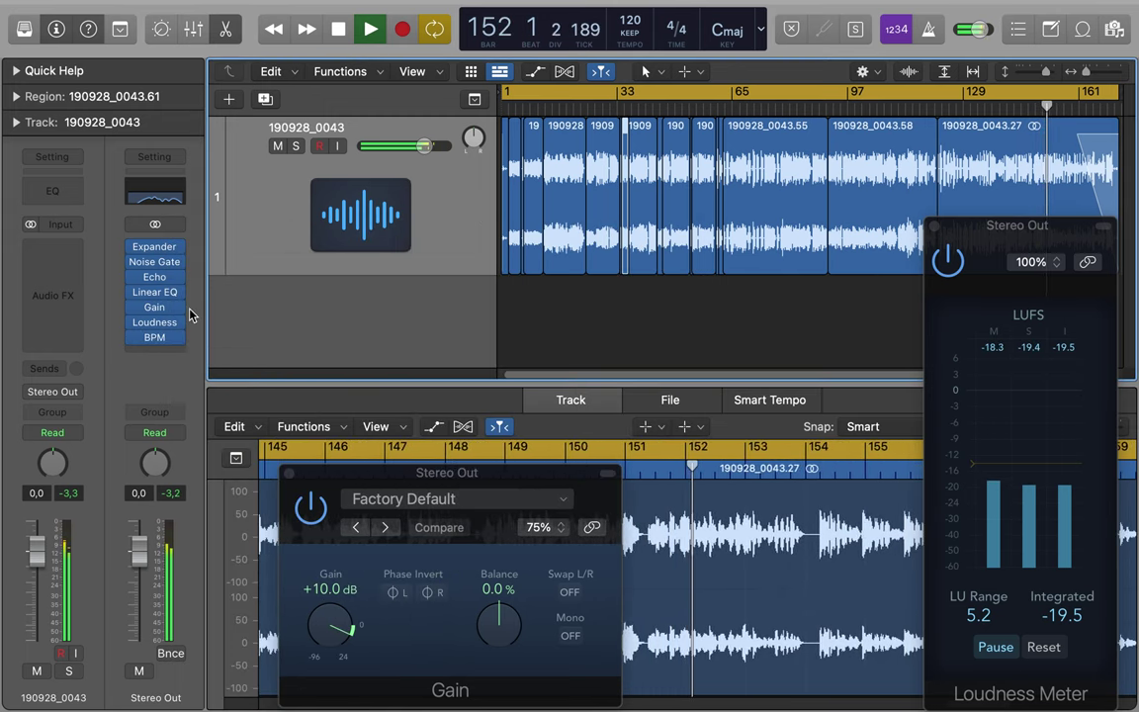
{"action": "left_click", "coordinate": [177, 338]}
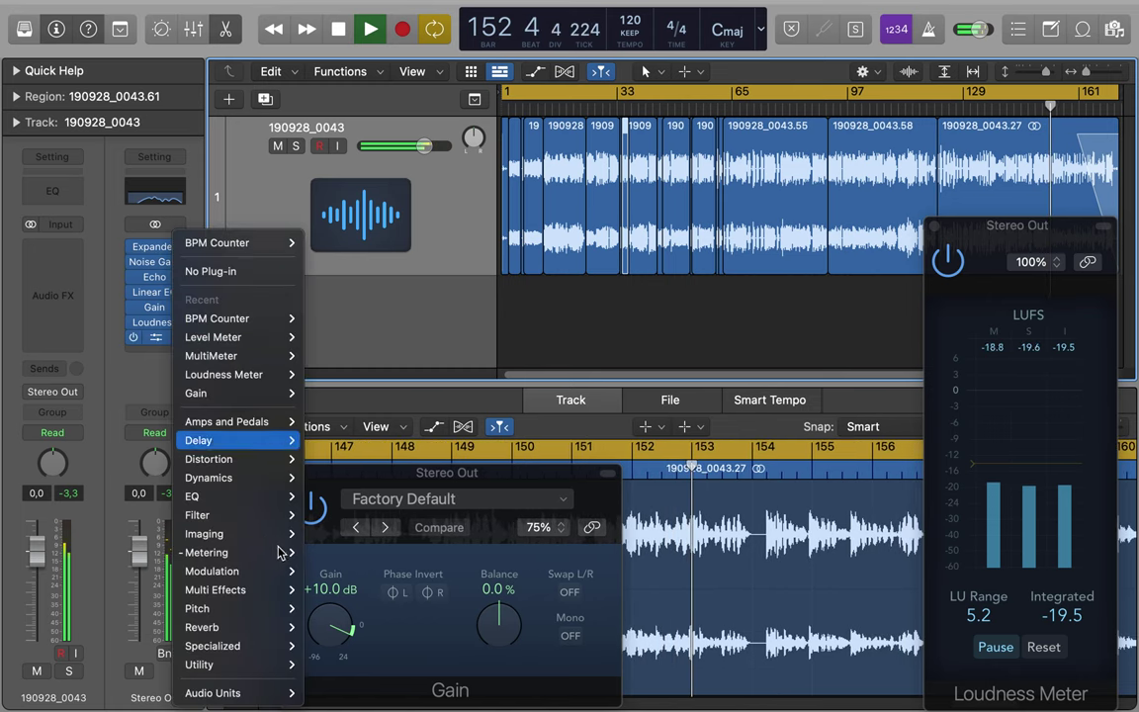
{"action": "mouse_move", "coordinate": [281, 551]}
{"action": "mouse_move", "coordinate": [390, 572]}
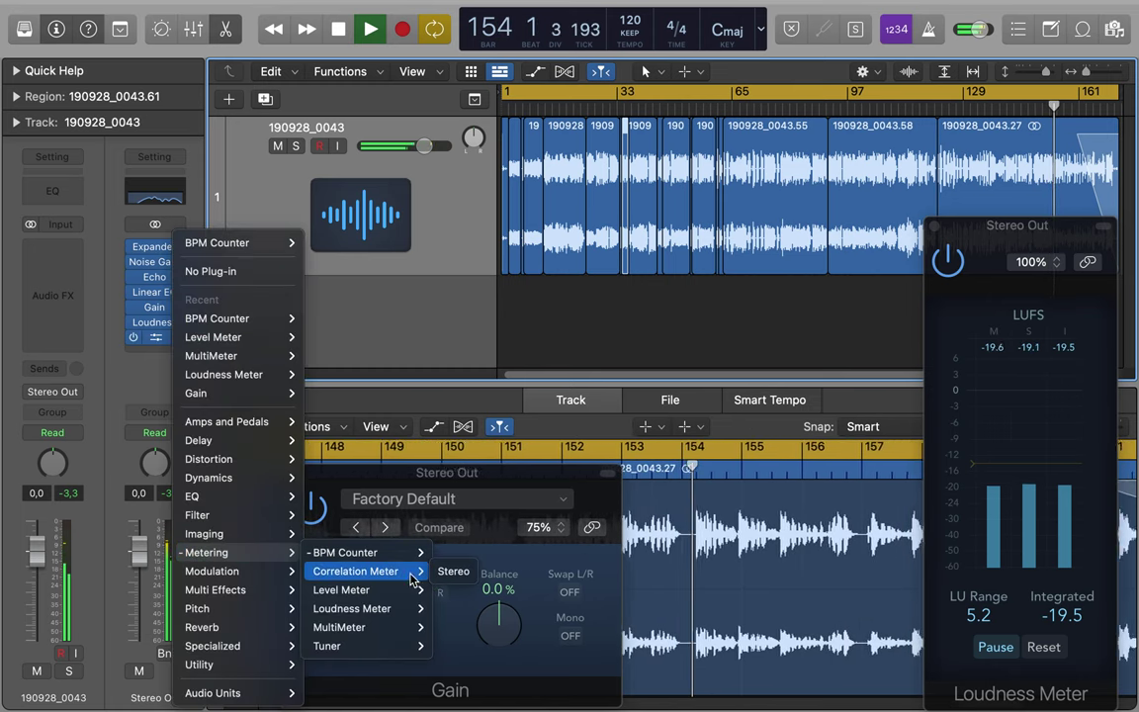
{"action": "left_click", "coordinate": [453, 571]}
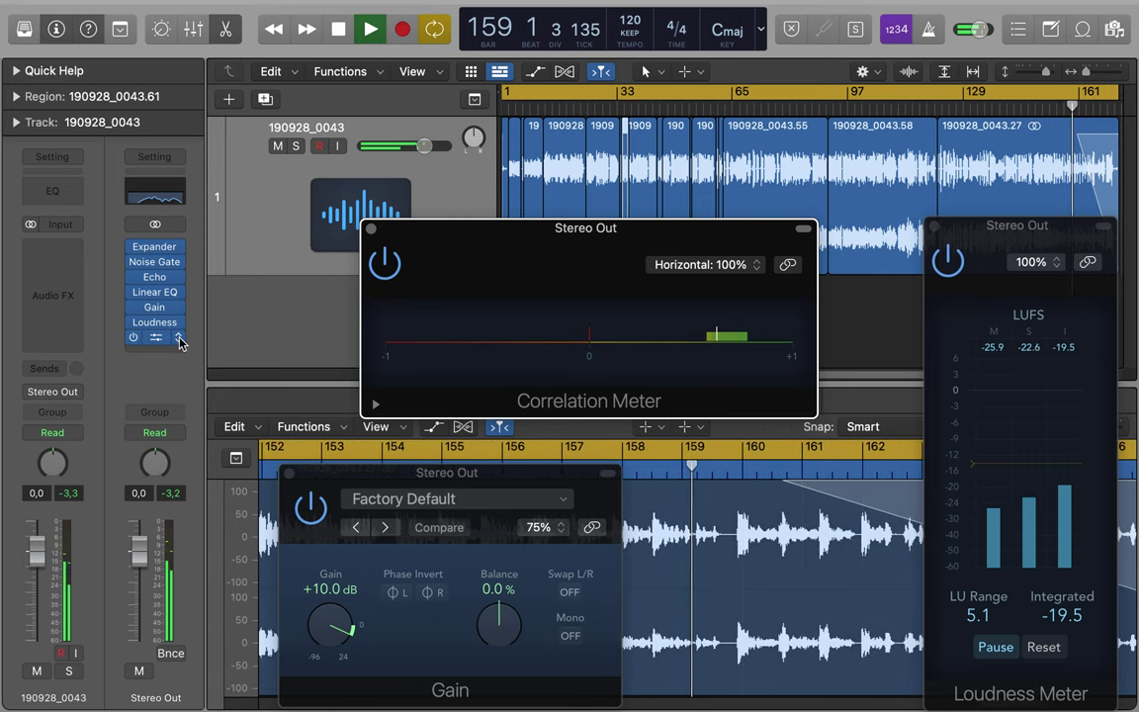
Step: Replace the Correlation Meter on the Stereo Out channel with the Tuner, and close its window after viewing the pitch display
{"action": "left_click", "coordinate": [179, 339]}
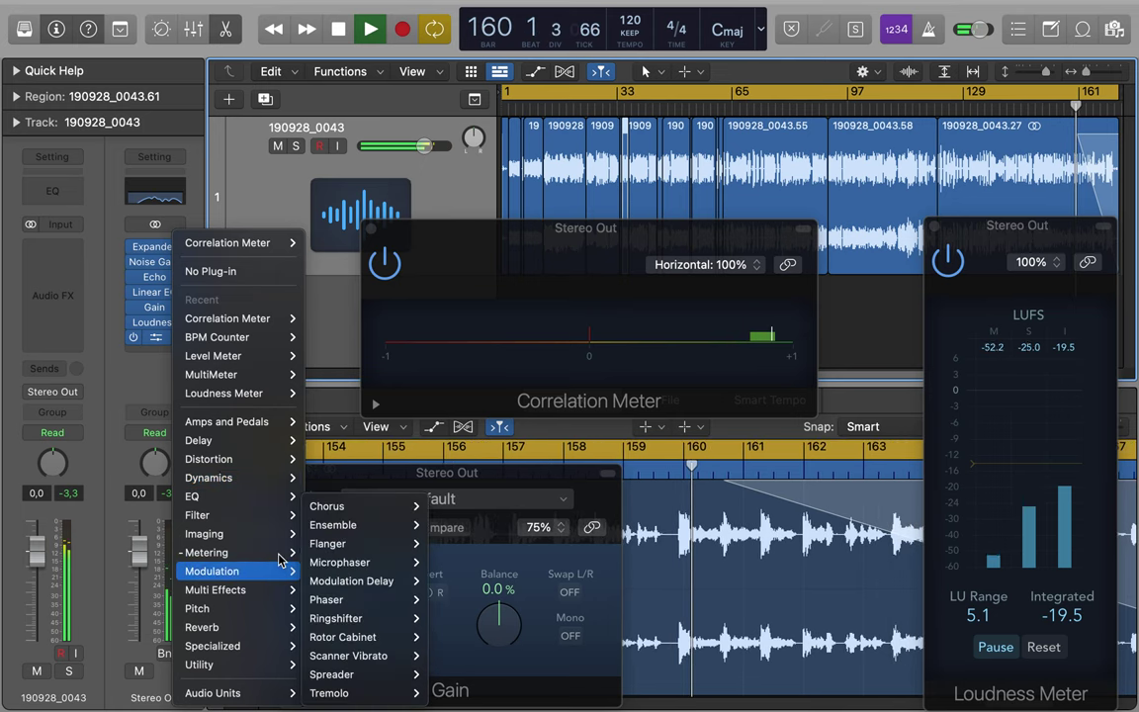
{"action": "mouse_move", "coordinate": [279, 559]}
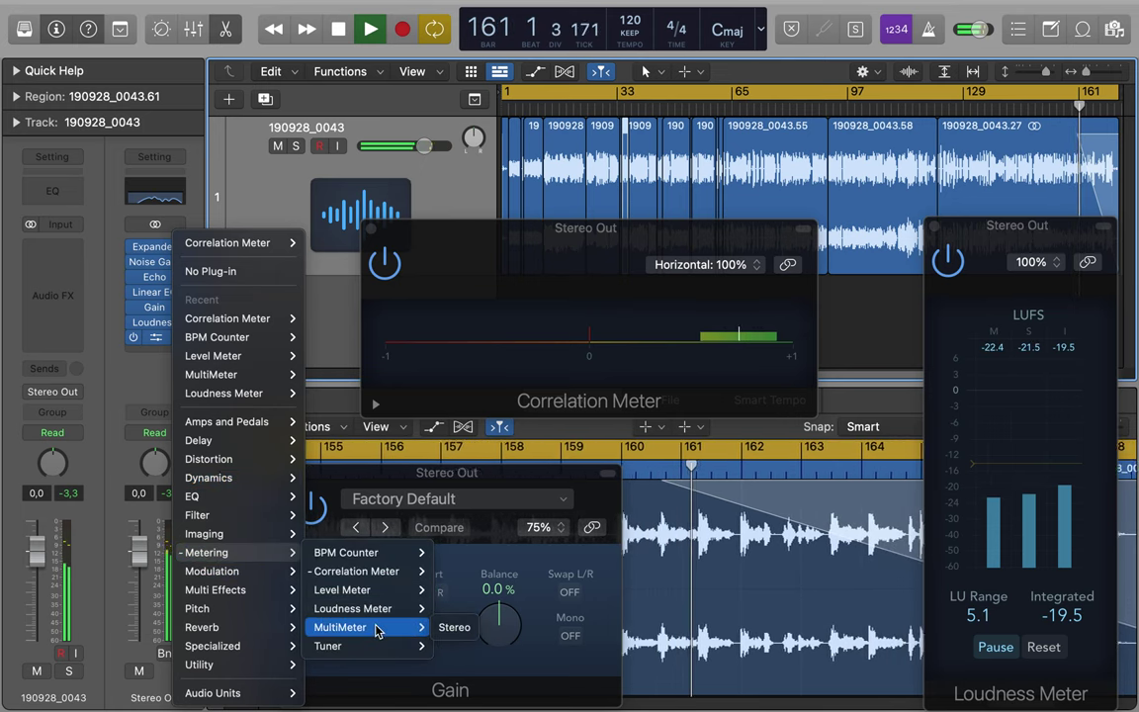
{"action": "mouse_move", "coordinate": [396, 645]}
{"action": "left_click", "coordinate": [473, 646]}
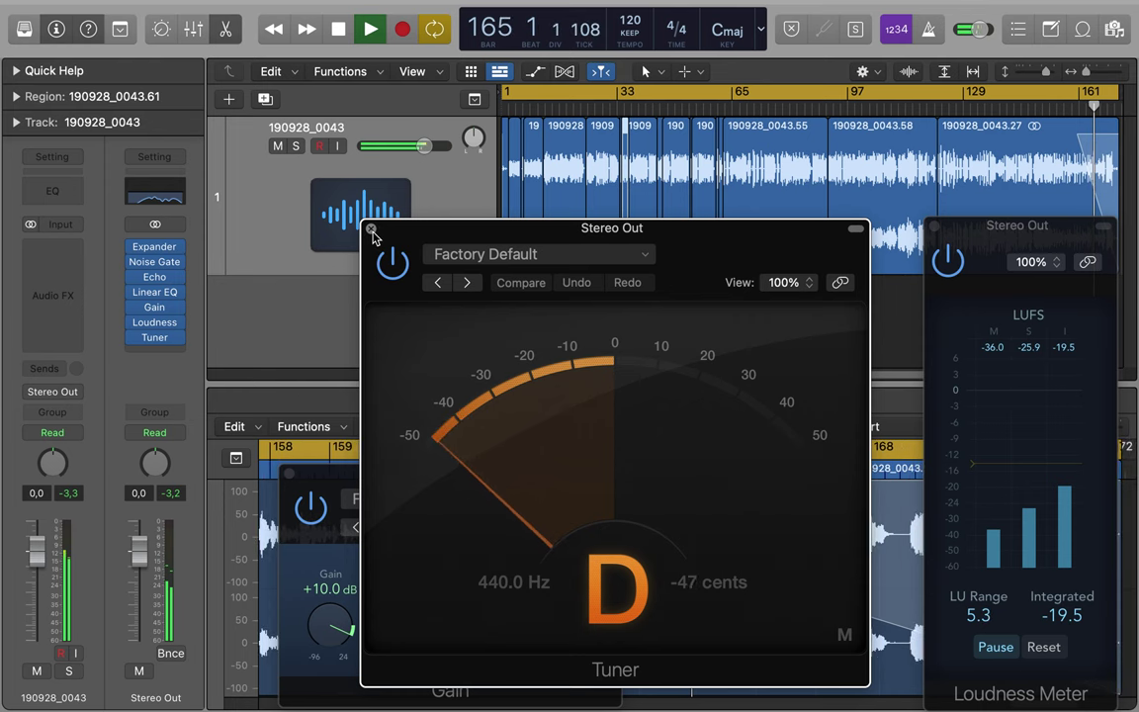
{"action": "left_click", "coordinate": [370, 229]}
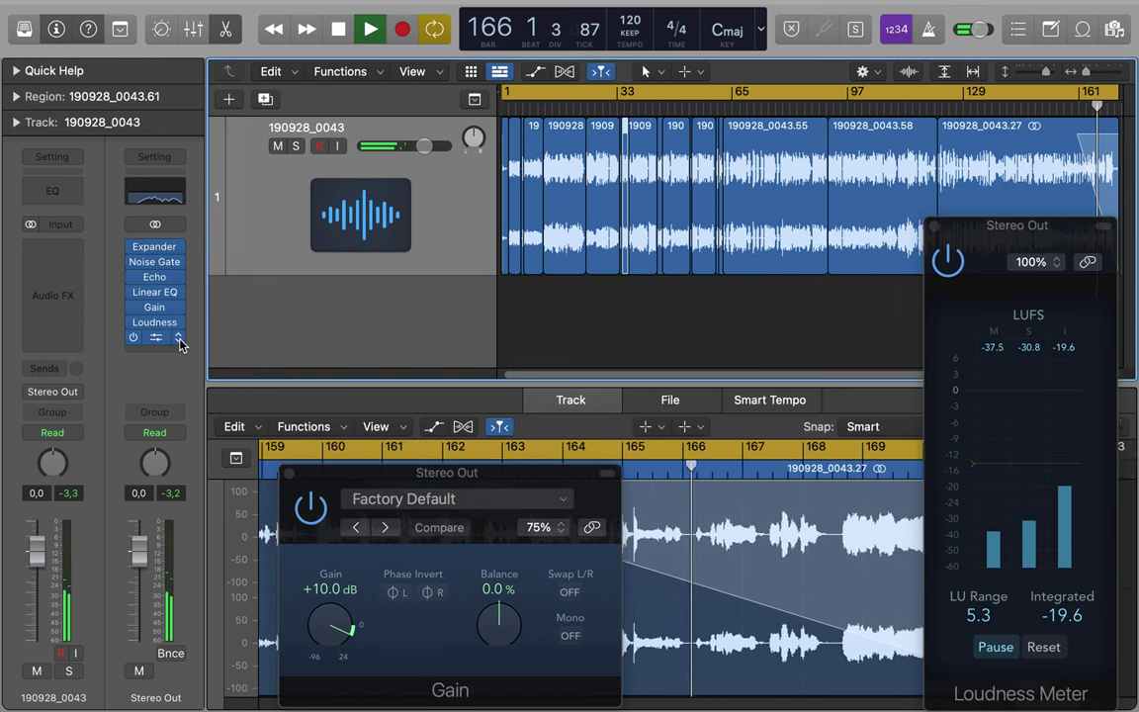
Step: Remove the Tuner from the Stereo Out channel's last plug-in slot and stop playback
{"action": "left_click", "coordinate": [180, 341]}
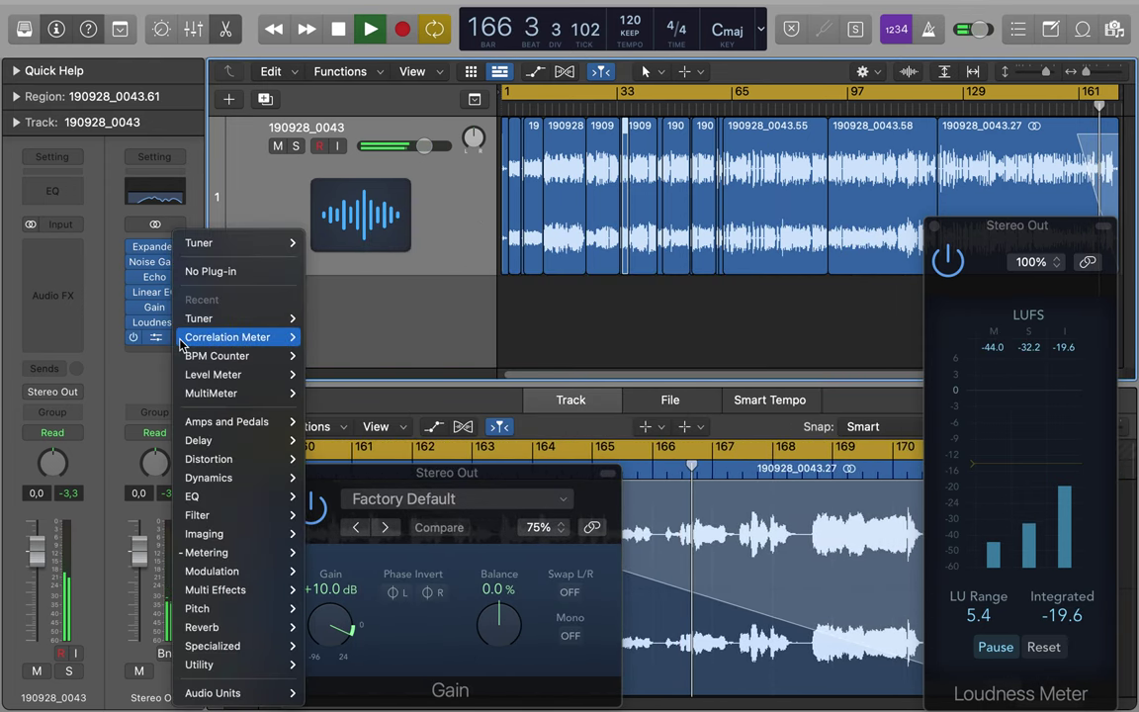
{"action": "left_click", "coordinate": [219, 273]}
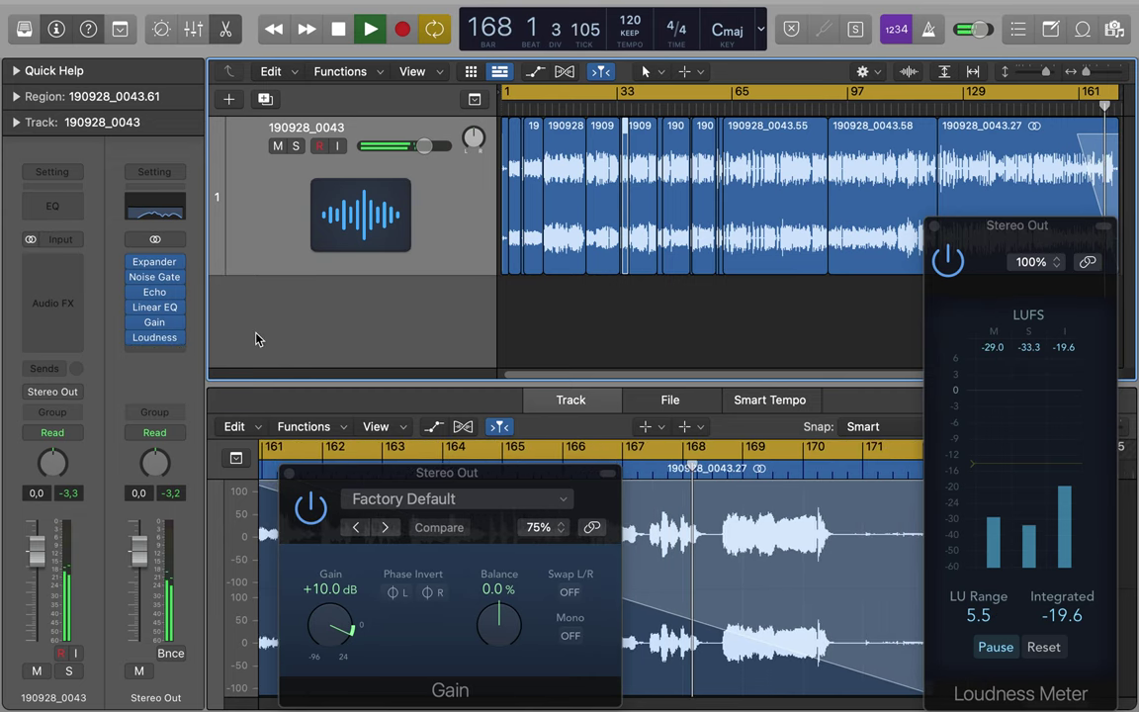
{"action": "left_click", "coordinate": [338, 35]}
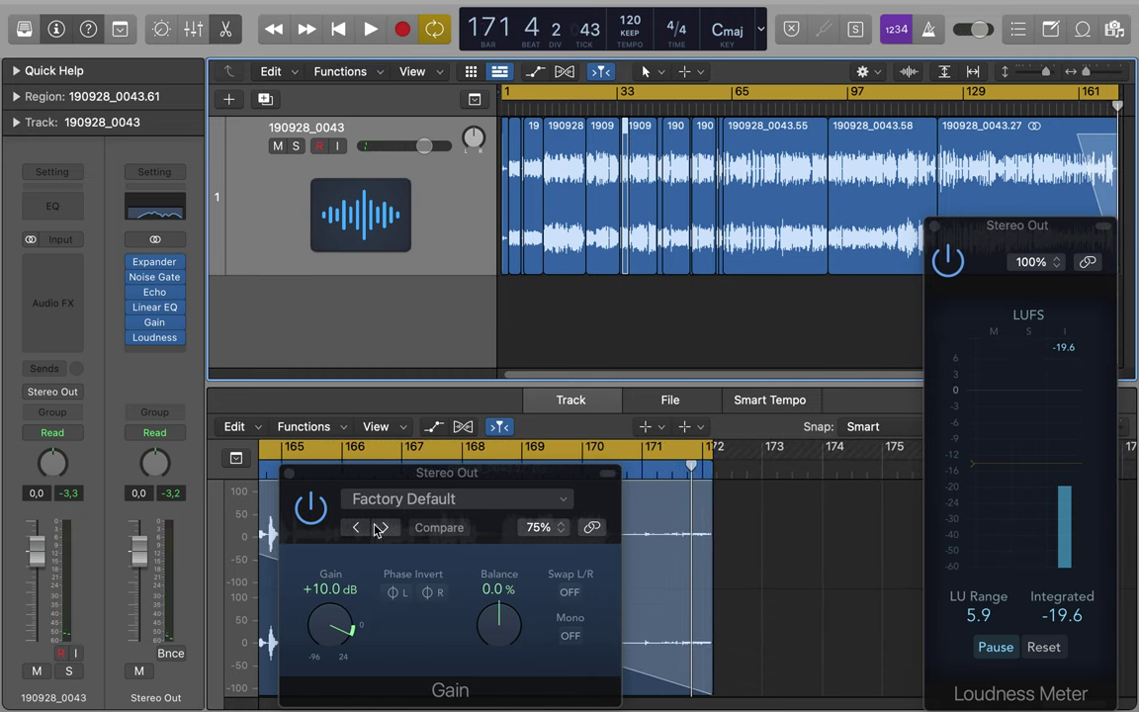
{"action": "left_click", "coordinate": [181, 676]}
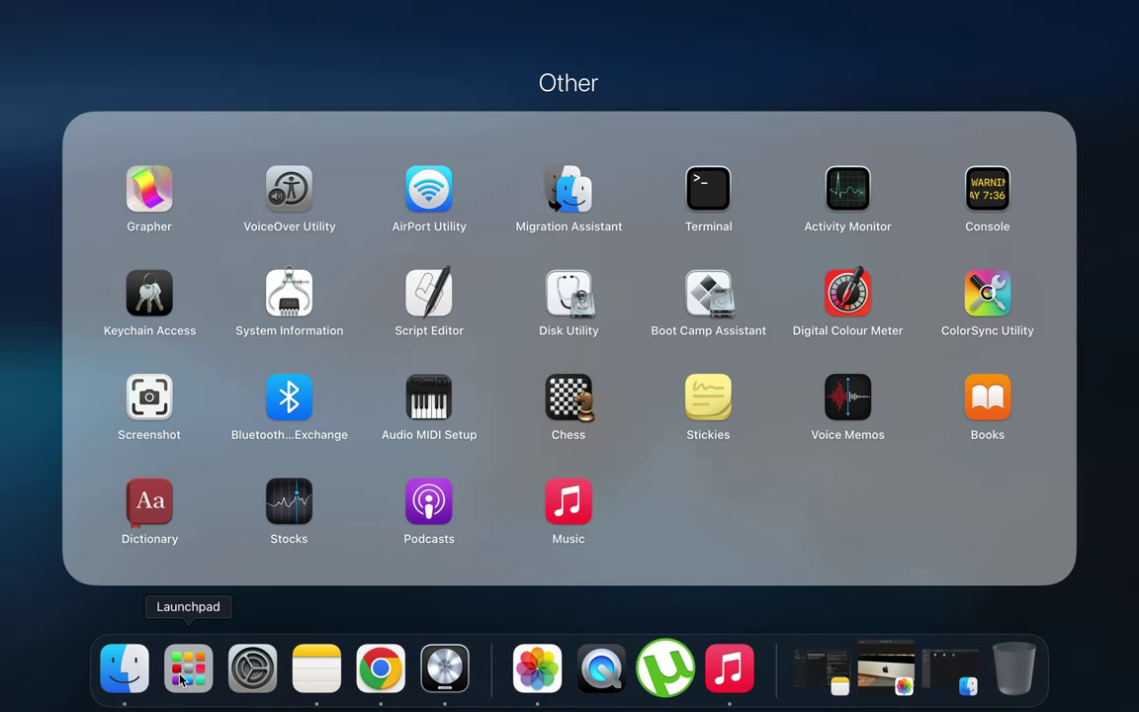
{"action": "key", "text": "Escape"}
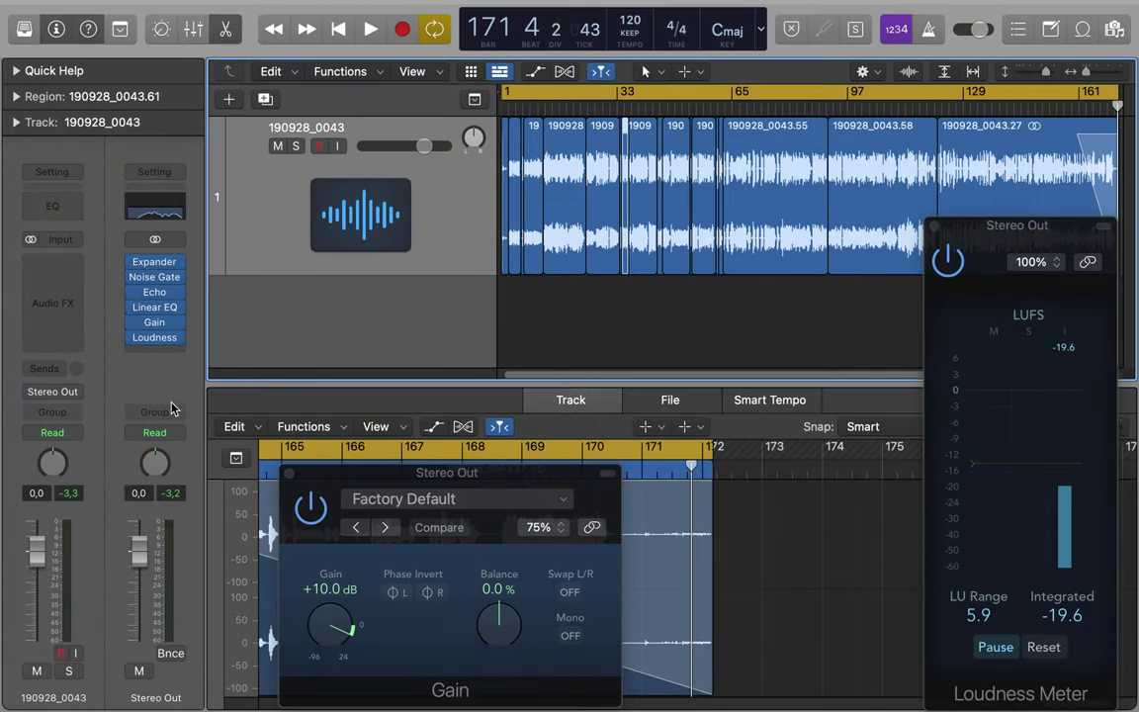